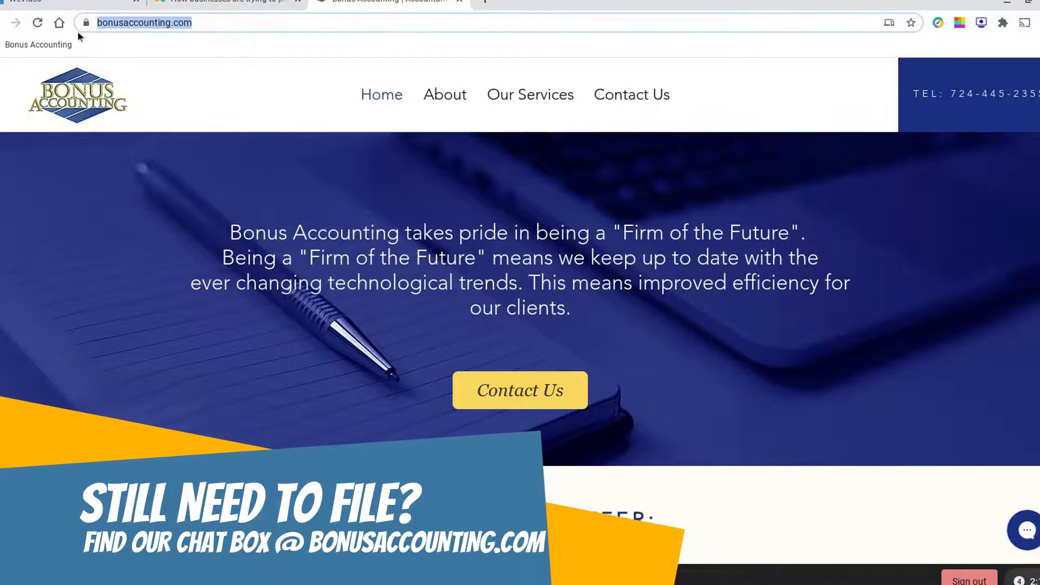
Open the 'Getting Ready for Tax Time' email from ASAP CFO LLC in the Gmail inbox.
left_click(1030, 541)
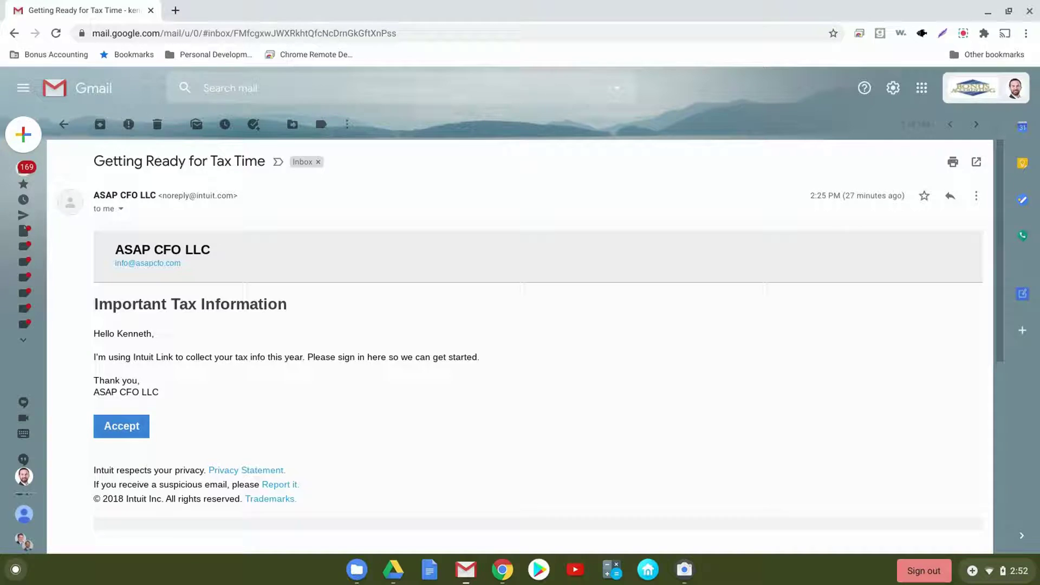
Accept the accountant's Intuit Link invitation and create a new Intuit account.
left_click(126, 427)
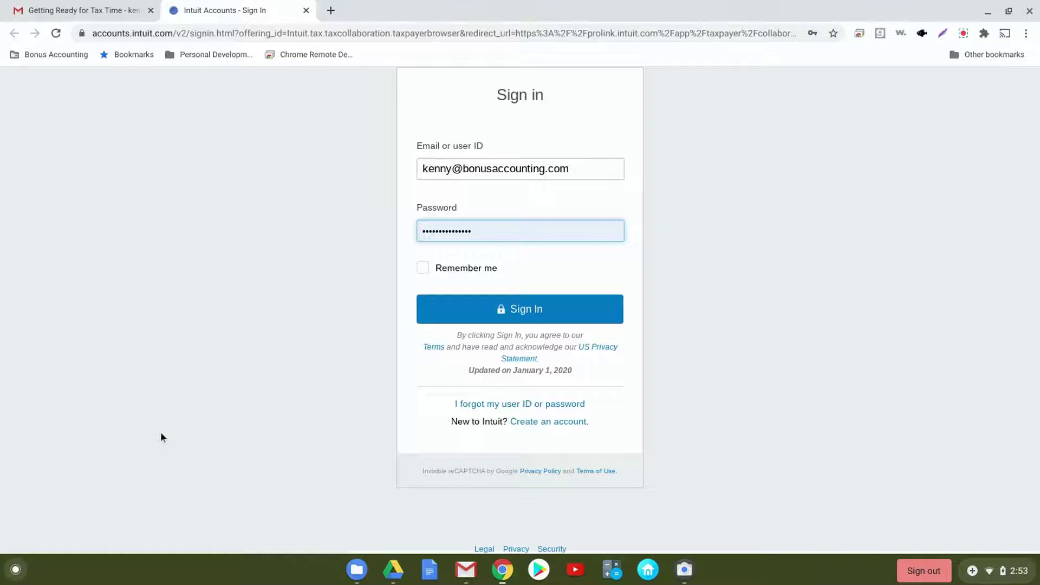
left_click(572, 425)
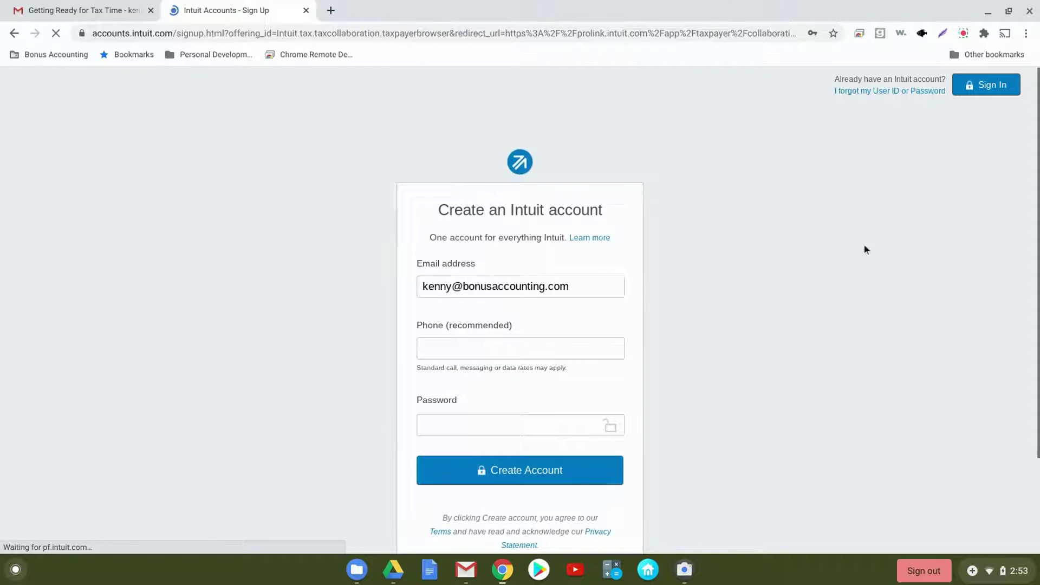
scroll(836, 243, "down", 1)
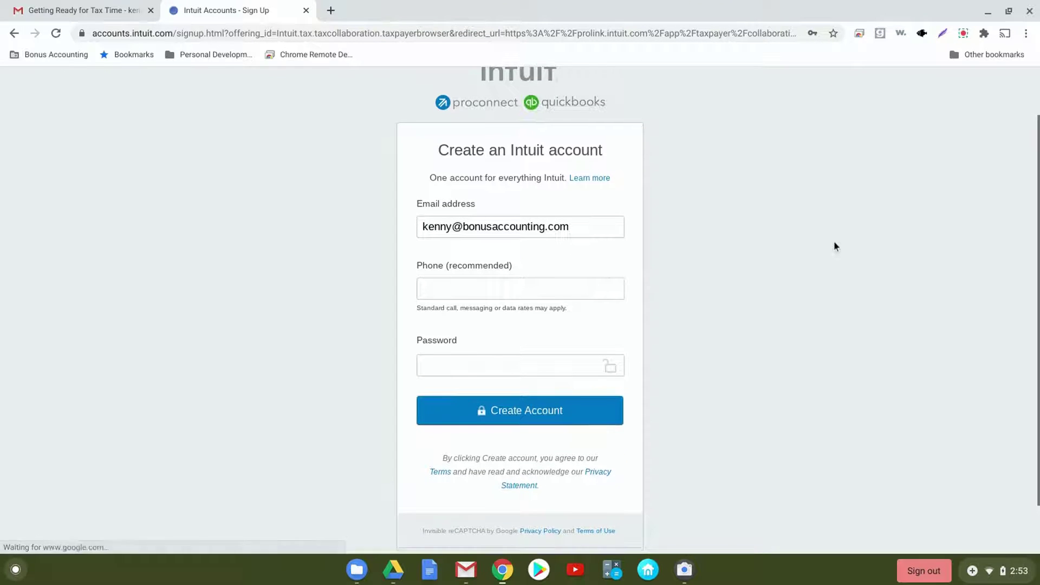
scroll(834, 245, "up", 1)
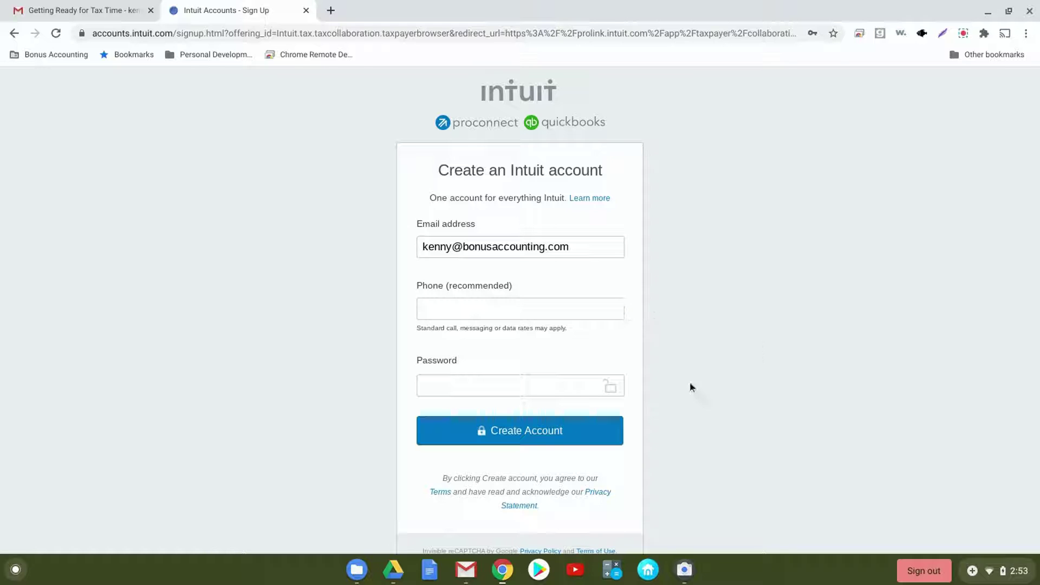
left_click(530, 435)
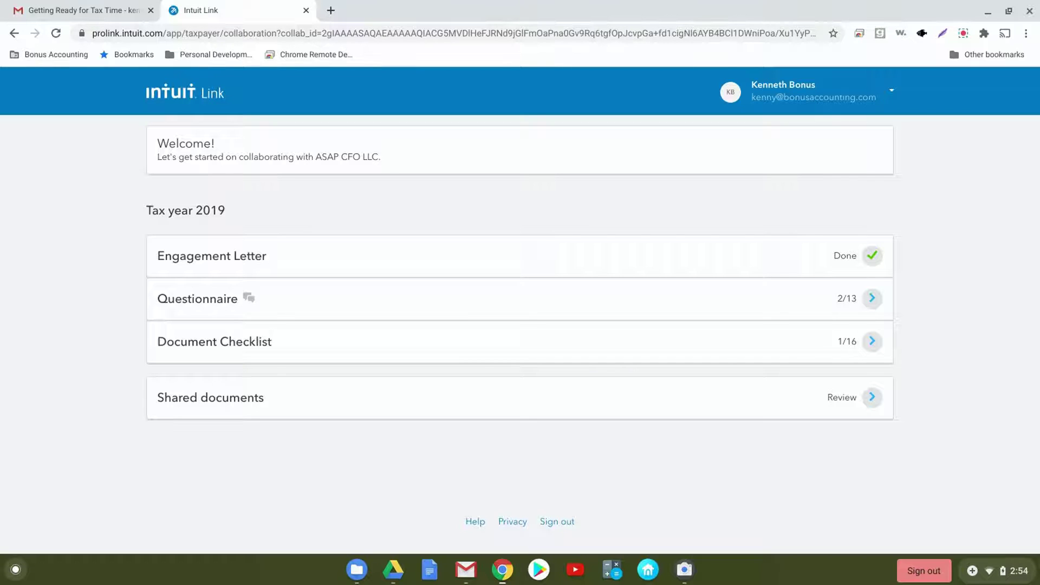
left_click(232, 263)
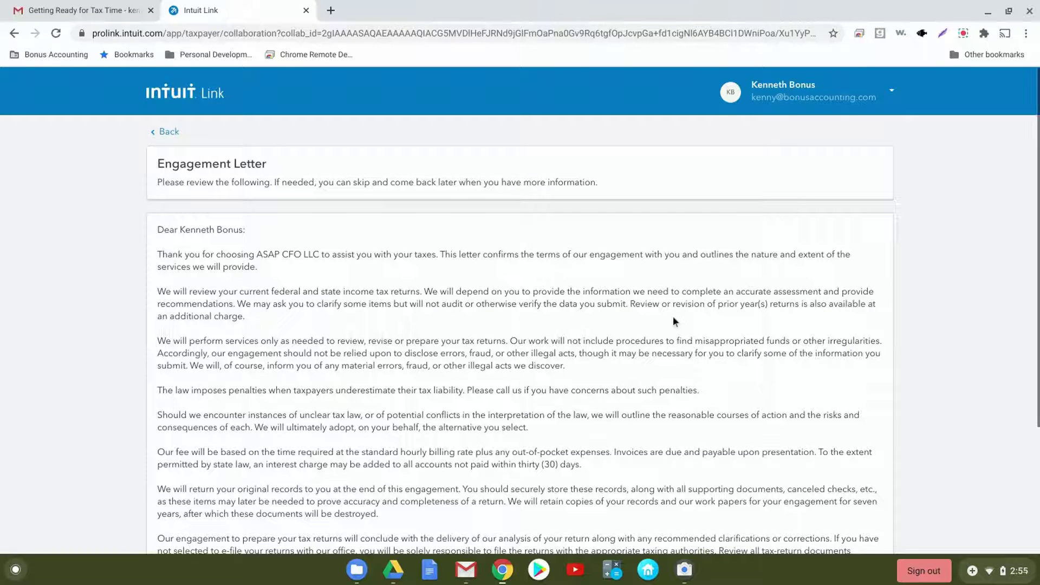
scroll(673, 316, "down", 1)
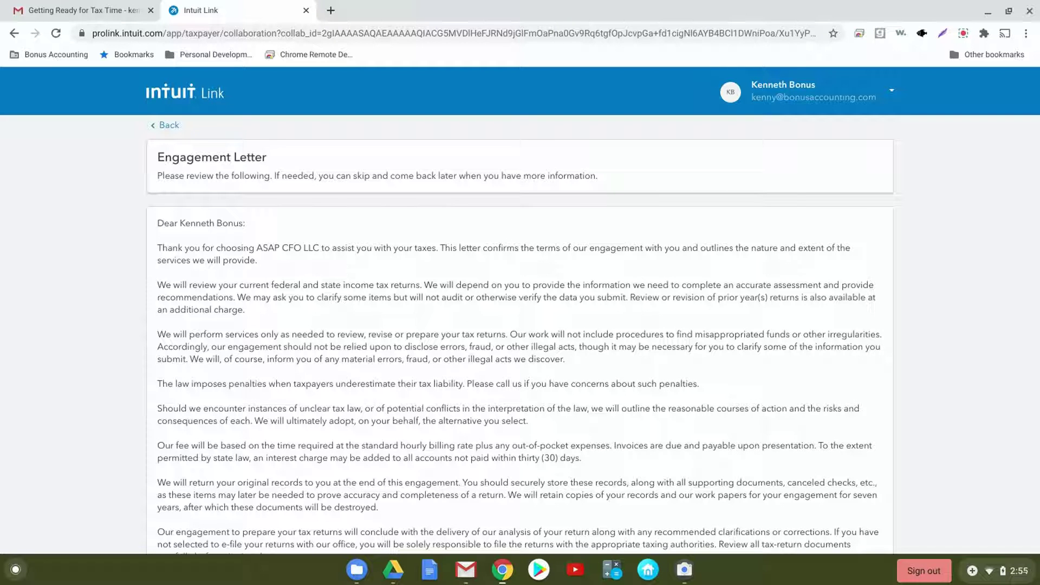
scroll(672, 317, "down", 3)
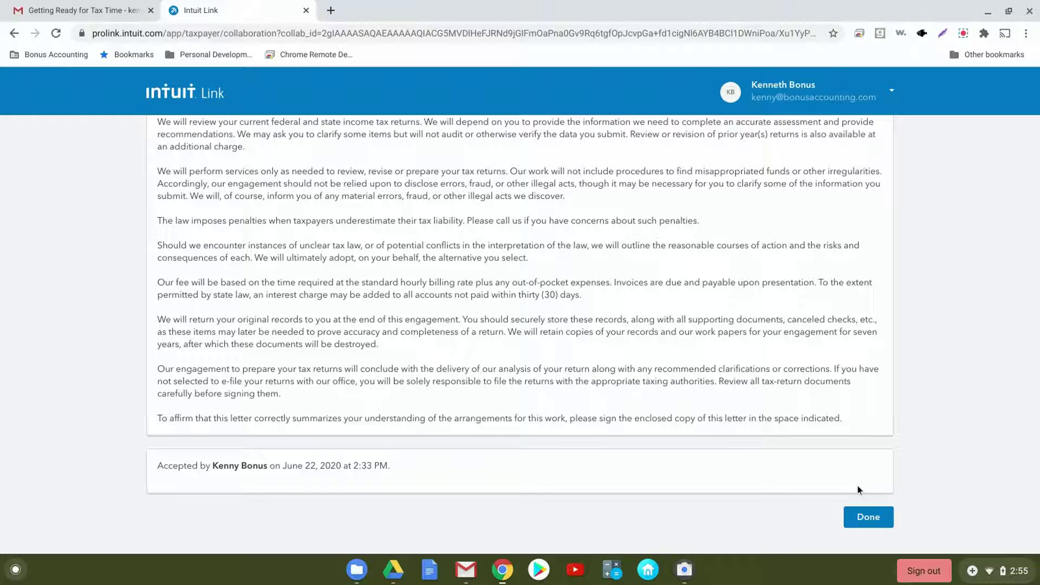
left_click(869, 518)
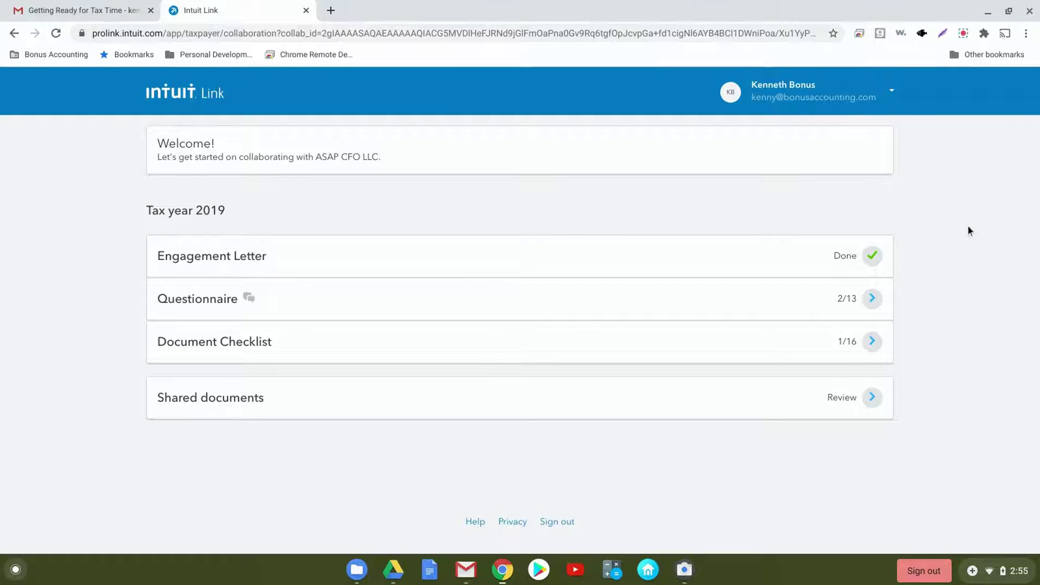
Open the questionnaire and keep Yes as the marital status answer.
left_click(215, 303)
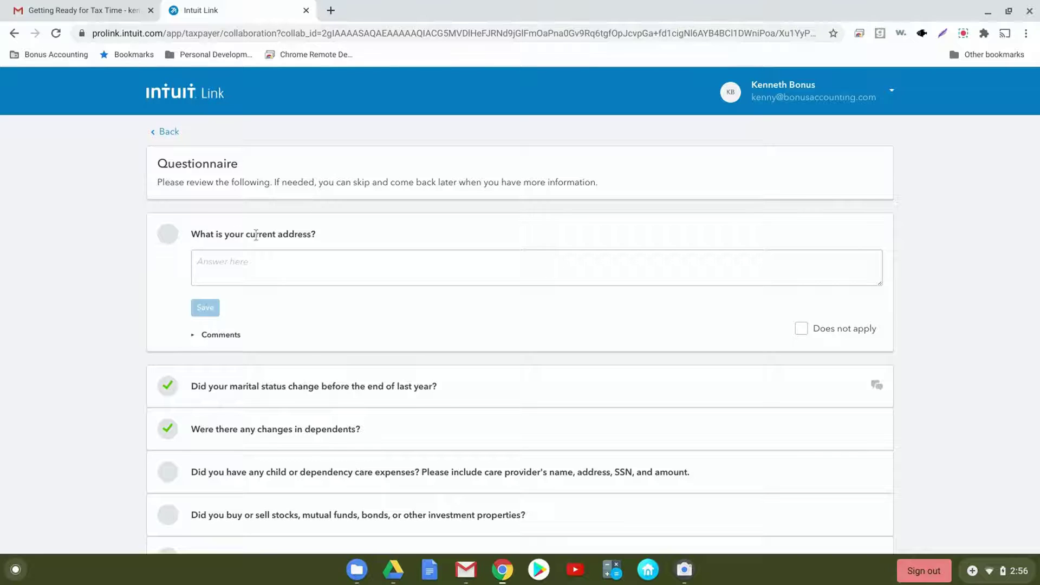
left_click(325, 254)
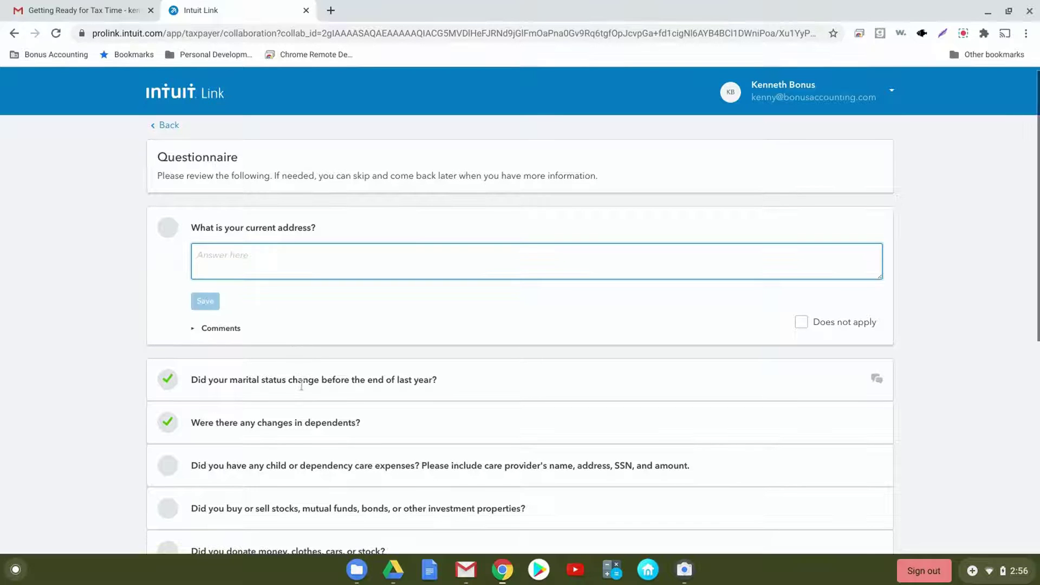
left_click_drag(298, 381, 300, 387)
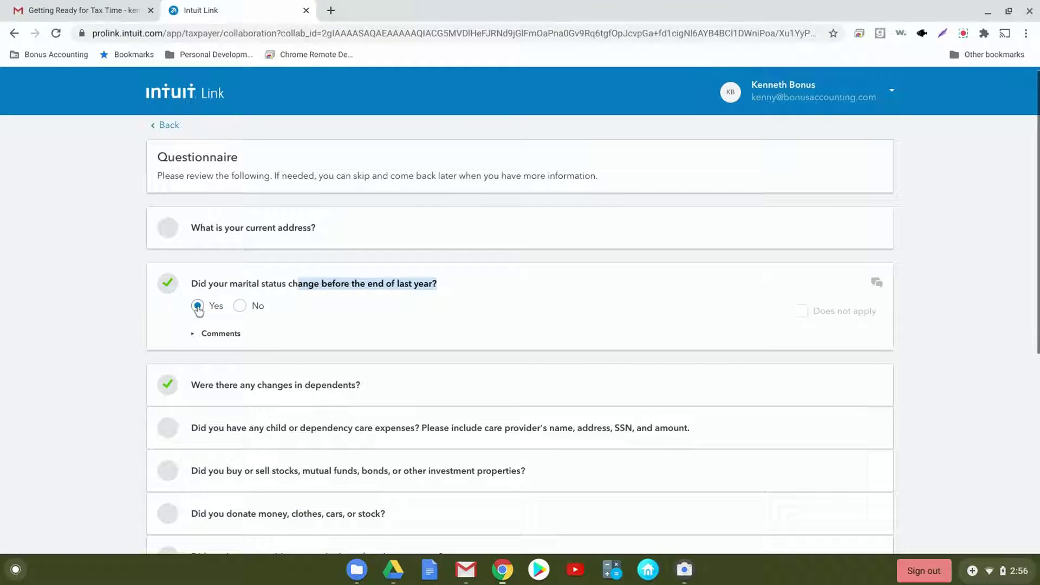
left_click(198, 308)
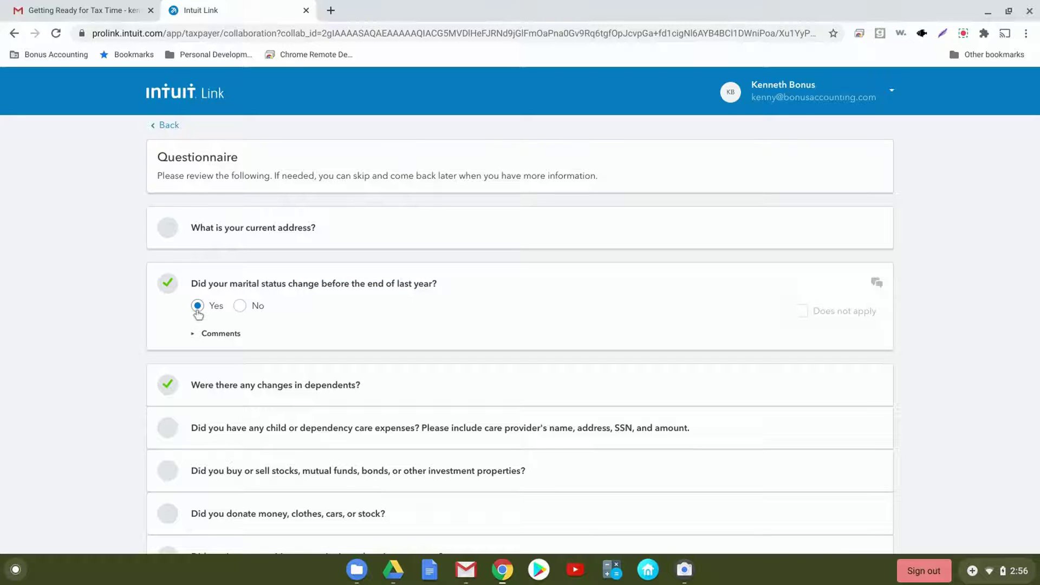
Read the marriage-date comment on the marital status question, then move on to the dependents question.
left_click(220, 337)
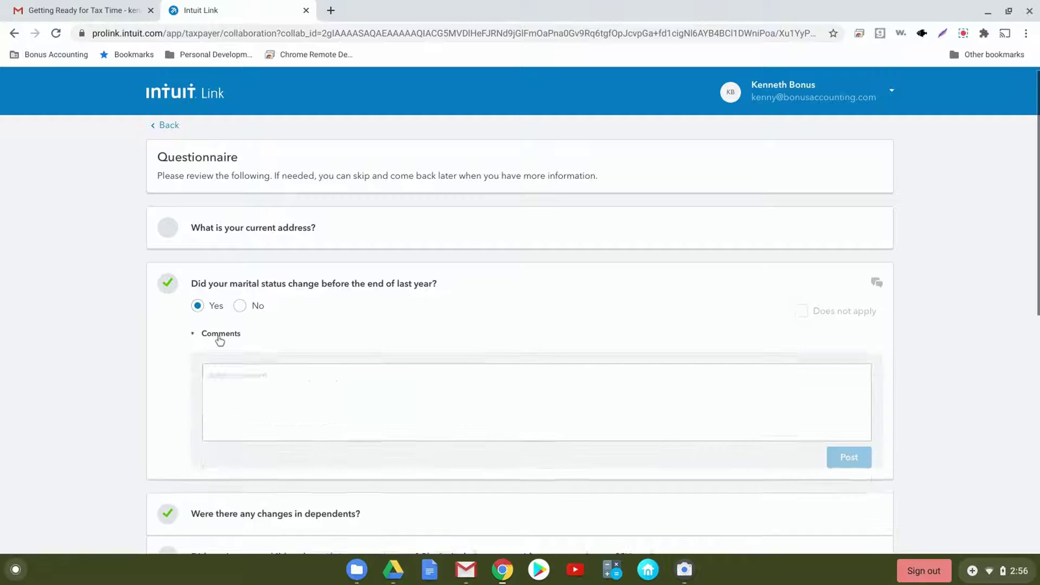
scroll(290, 303, "down", 2)
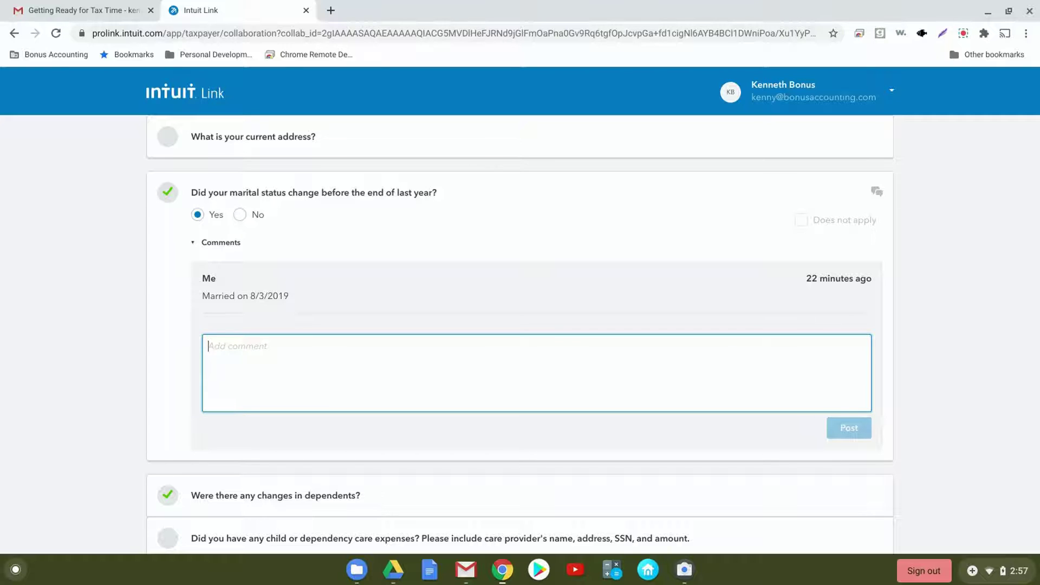
scroll(290, 304, "down", 1)
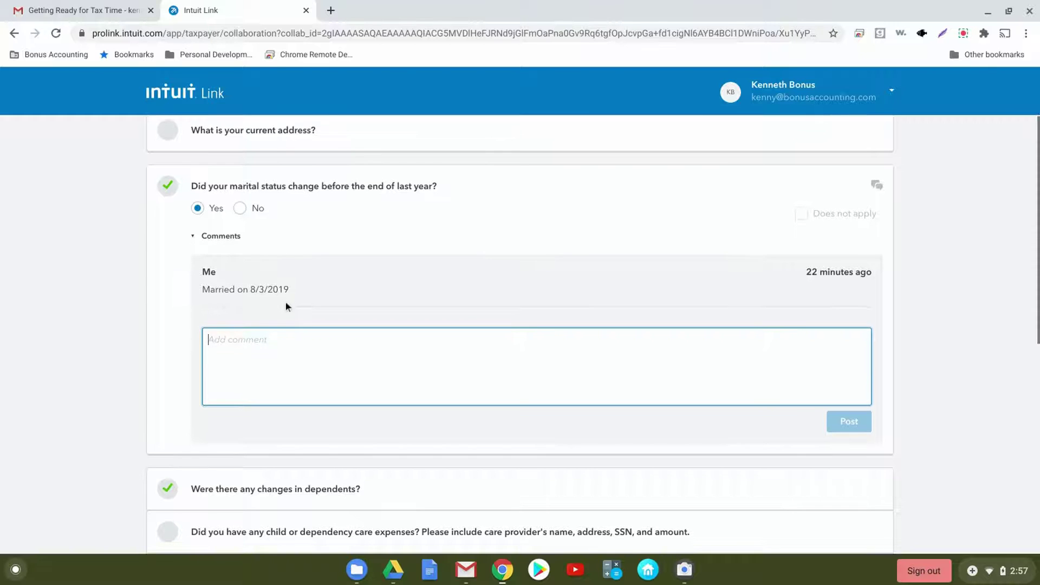
scroll(286, 307, "down", 4)
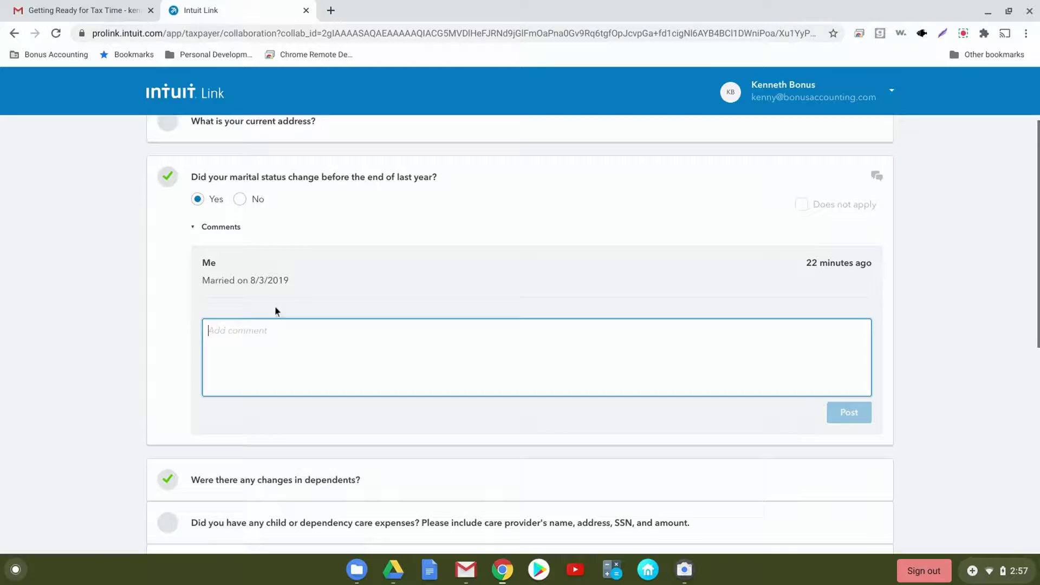
left_click(261, 353)
scroll(145, 343, "up", 5)
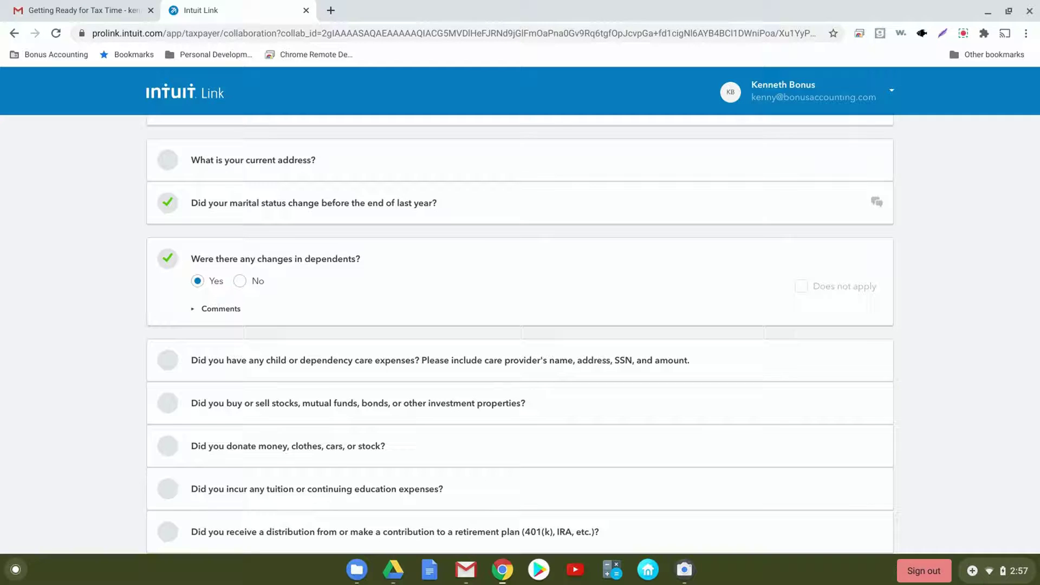
scroll(135, 273, "down", 1)
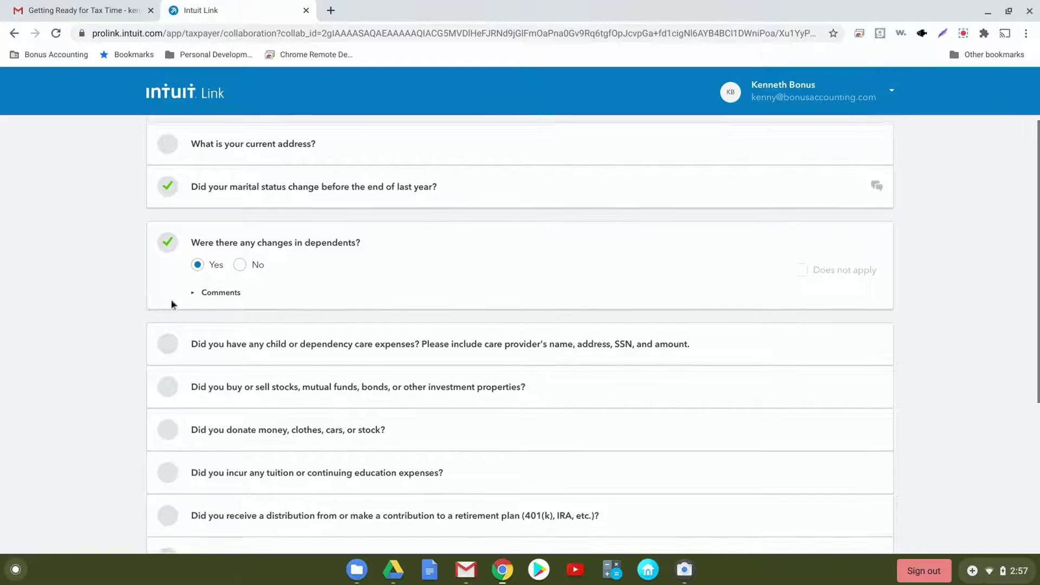
Expand the child-care, stocks, donation, tuition and retirement-plan questions, leaving them unanswered.
left_click(296, 344)
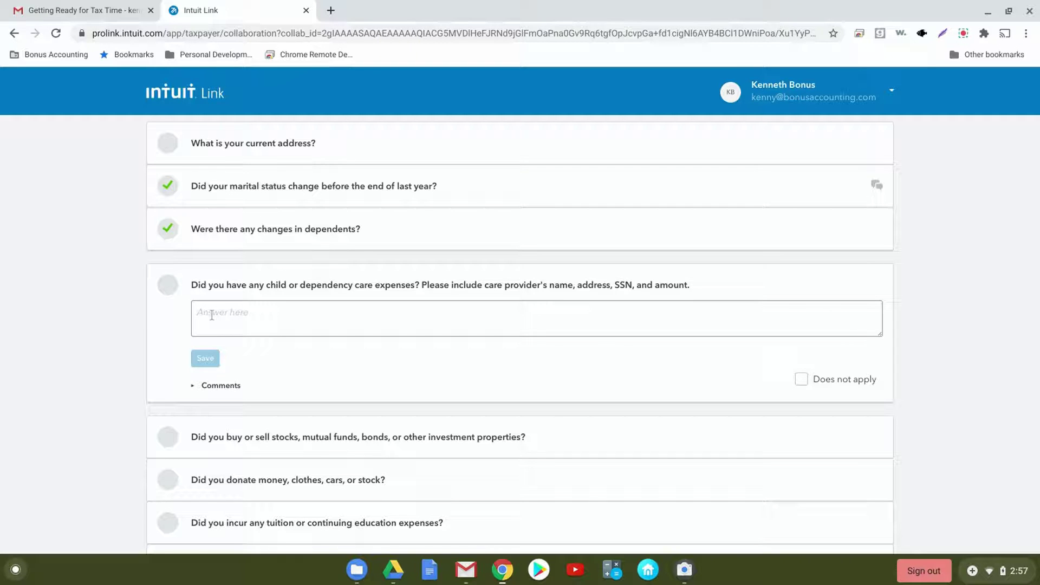
scroll(284, 358, "down", 3)
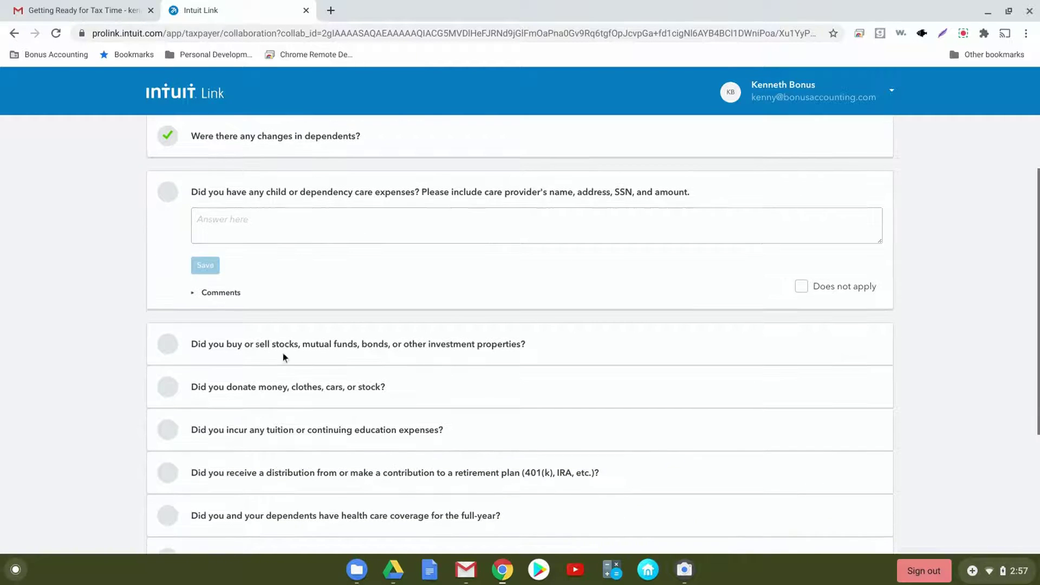
left_click(279, 344)
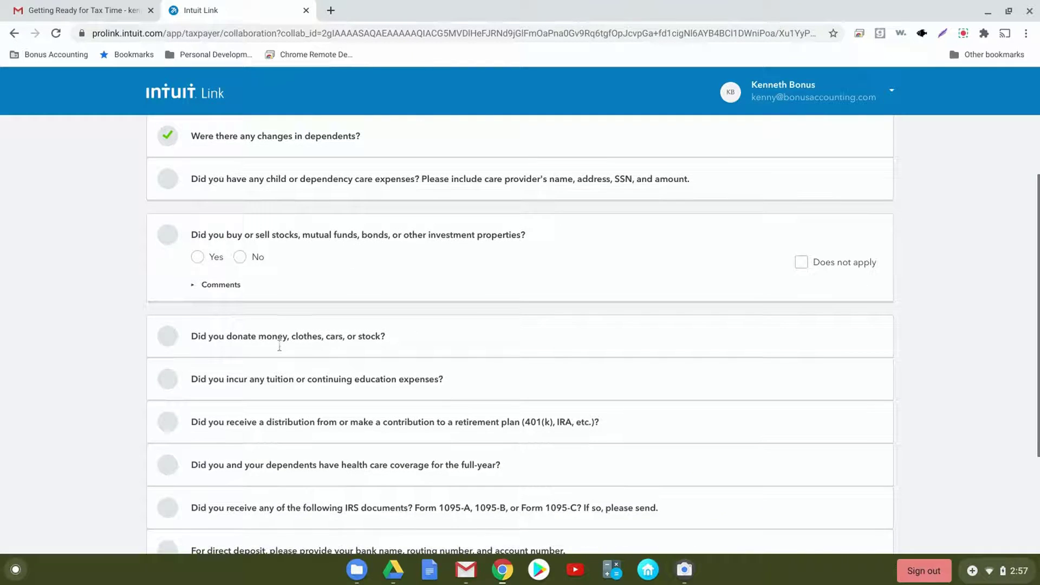
left_click(247, 327)
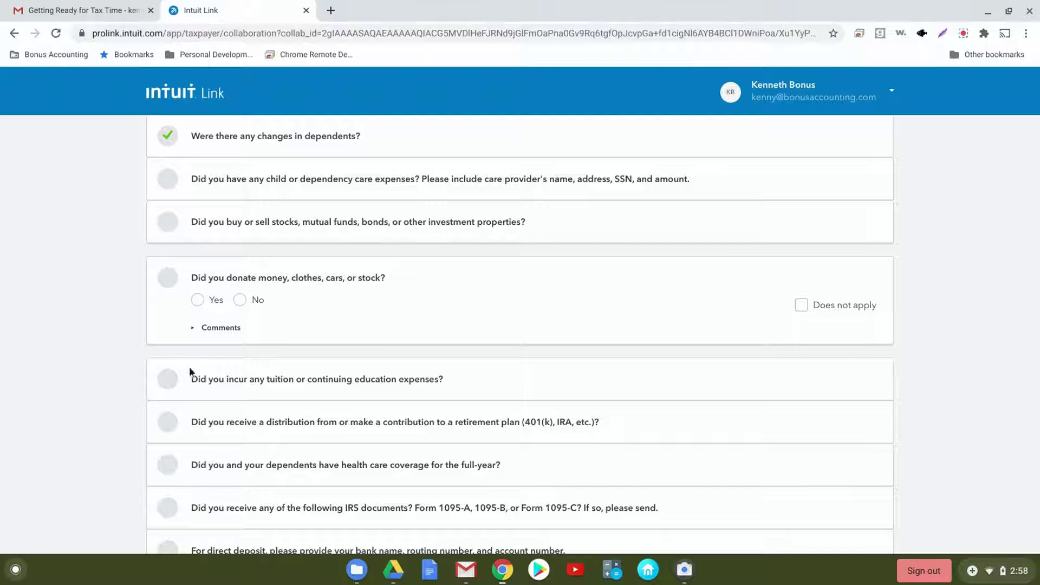
left_click(217, 377)
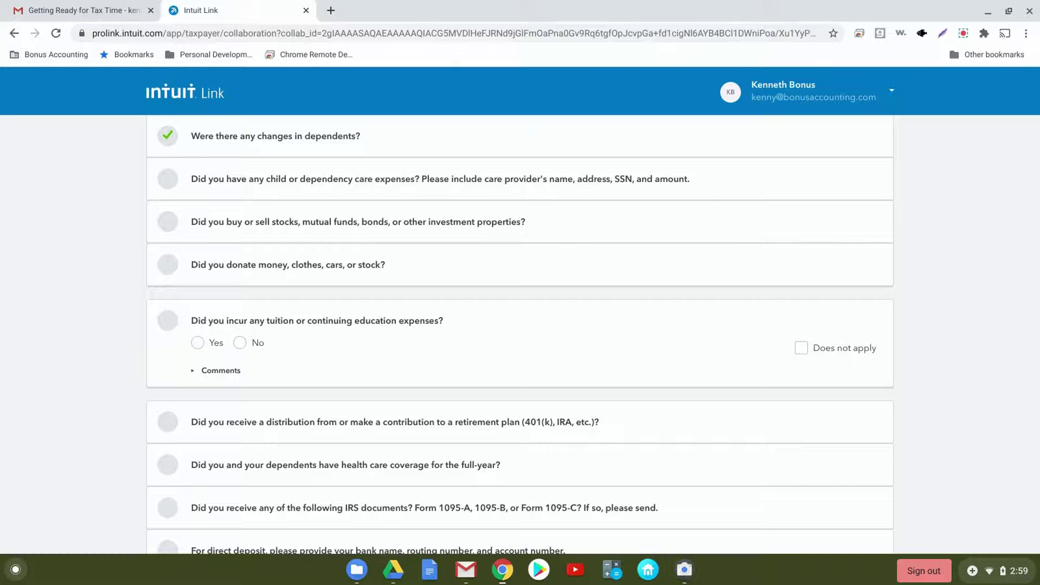
left_click(266, 423)
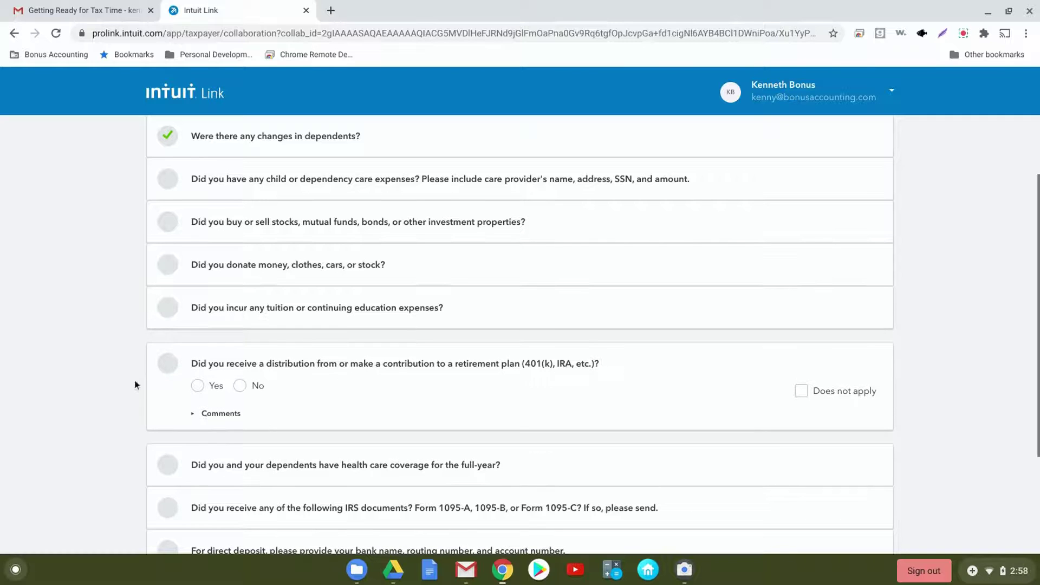
Expand the tuition, retirement-plan, health-care coverage and IRS documents questions.
left_click(288, 307)
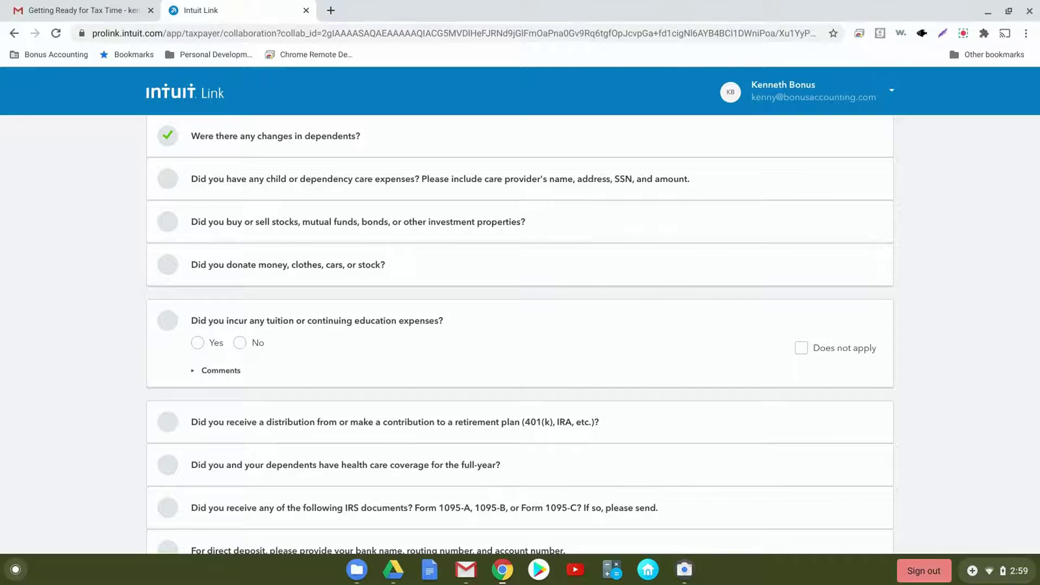
scroll(317, 320, "down", 3)
left_click(330, 362)
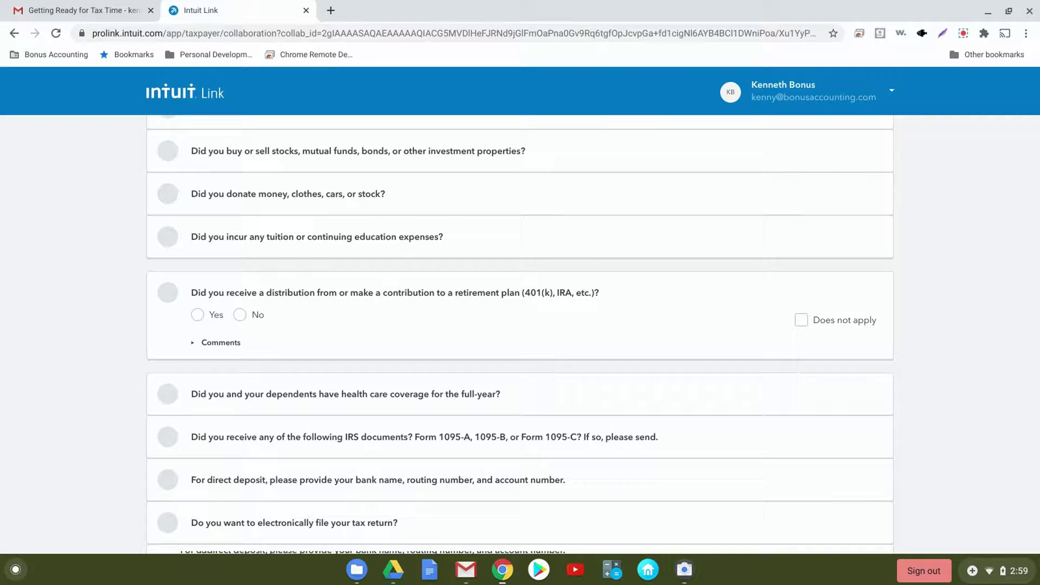
scroll(609, 304, "down", 3)
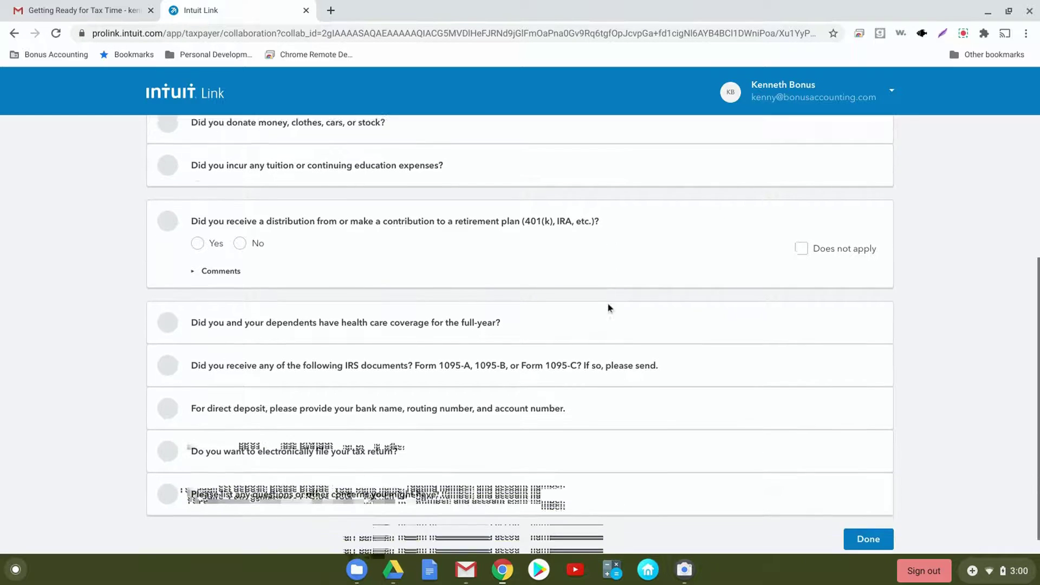
left_click(389, 310)
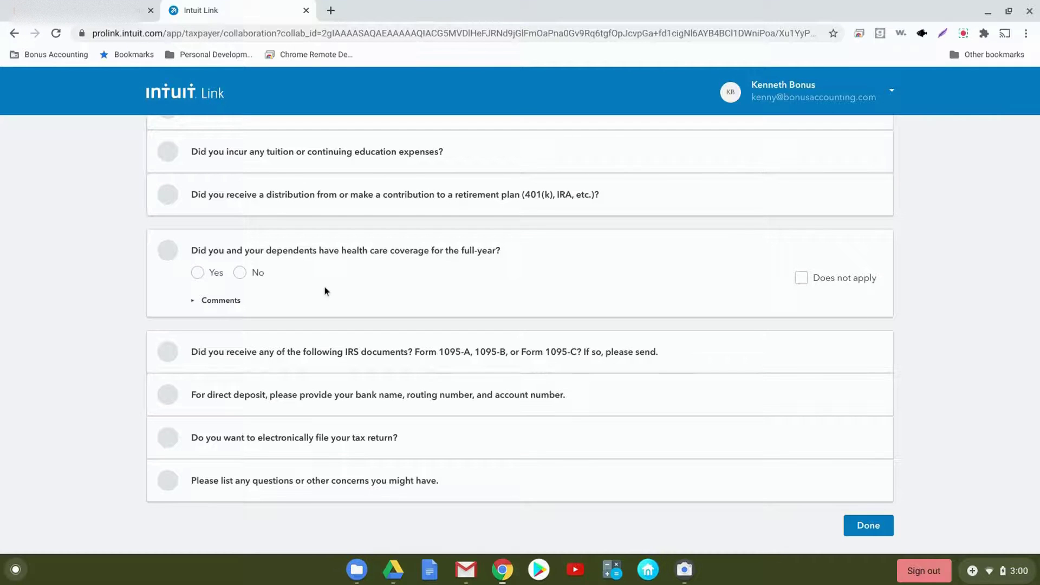
left_click(297, 353)
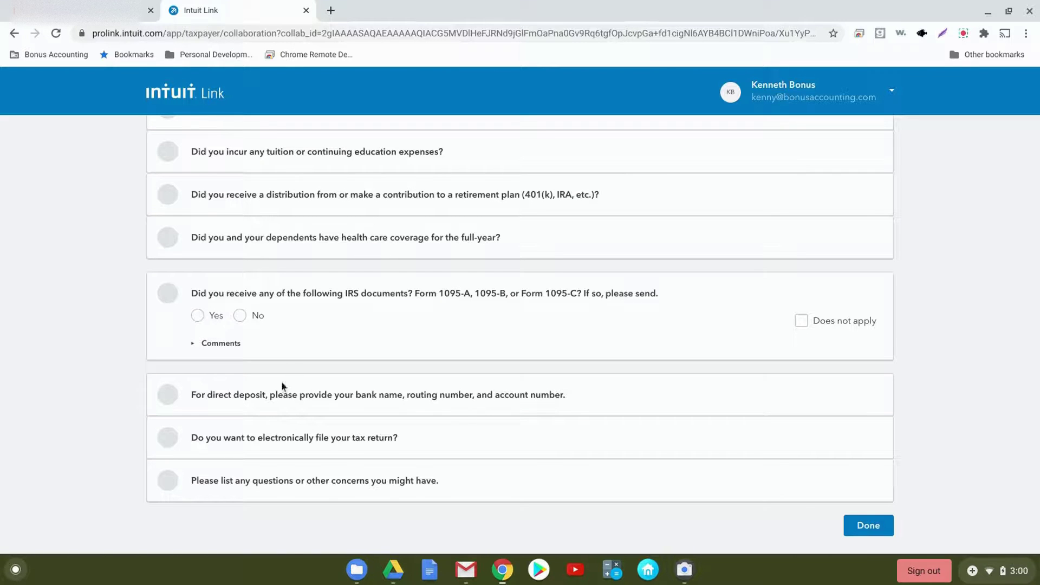
Go through the direct deposit, e-file and other-questions cards, then finish the questionnaire.
left_click(270, 405)
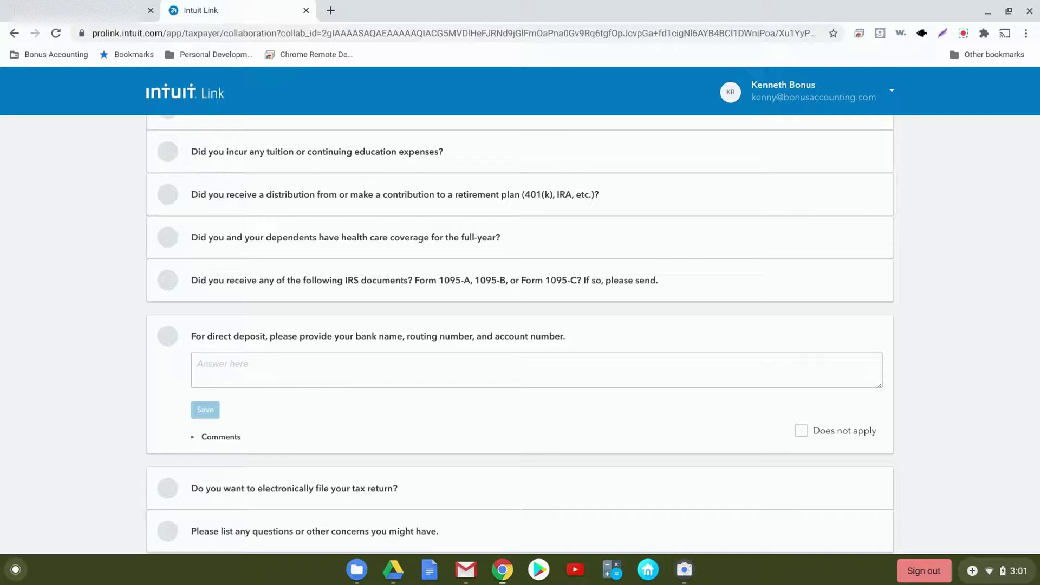
left_click(265, 488)
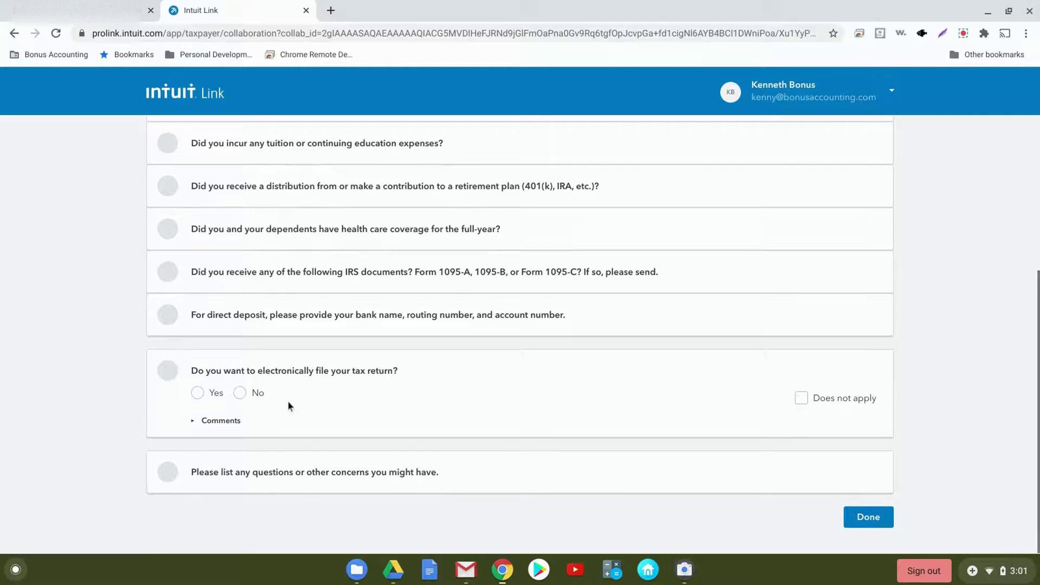
left_click(278, 473)
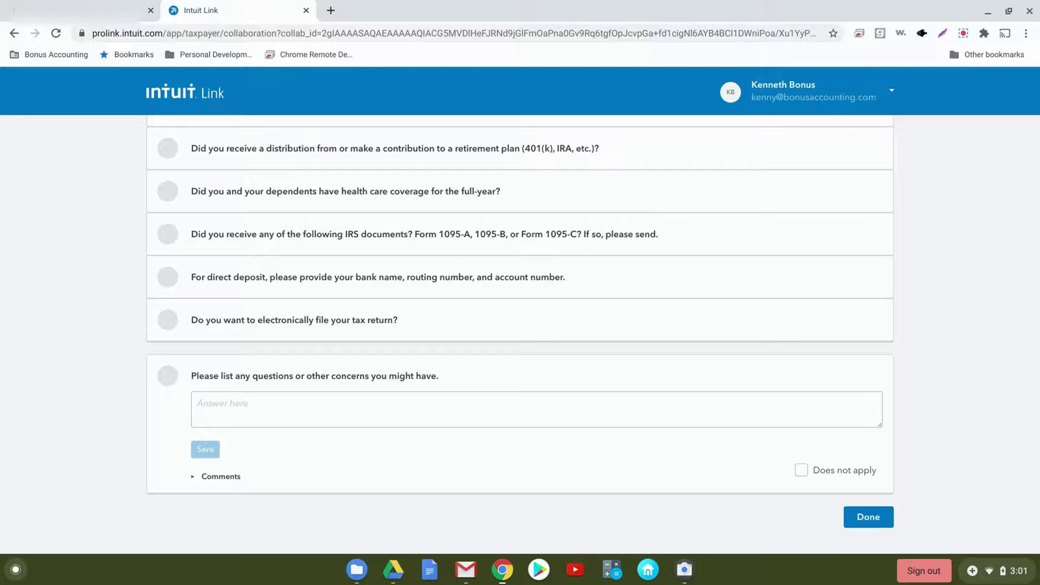
left_click(879, 519)
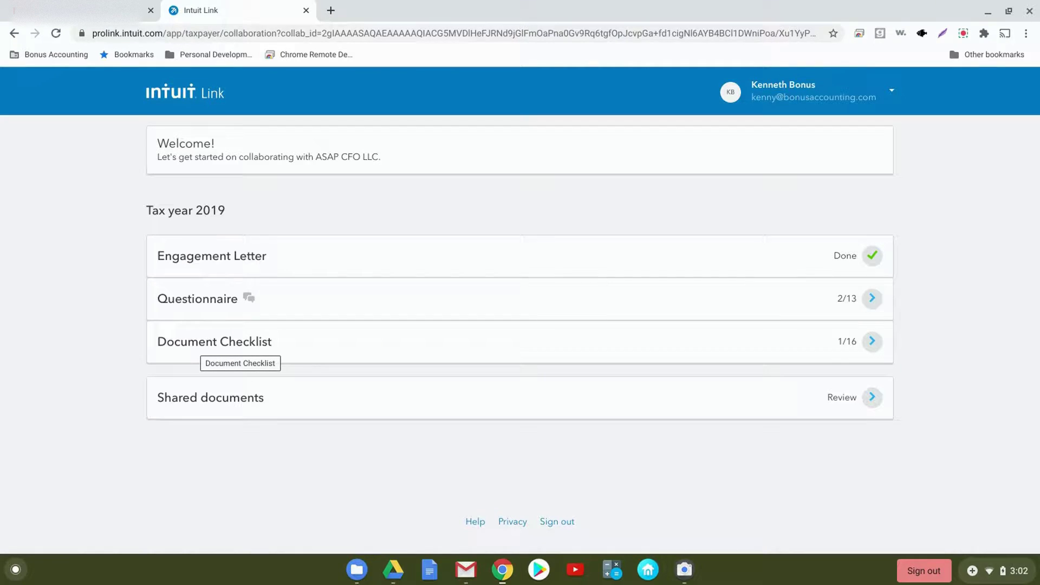
Check that w2.pdf is attached to the W-2 request, cancelling an extra upload without choosing a file.
left_click(192, 346)
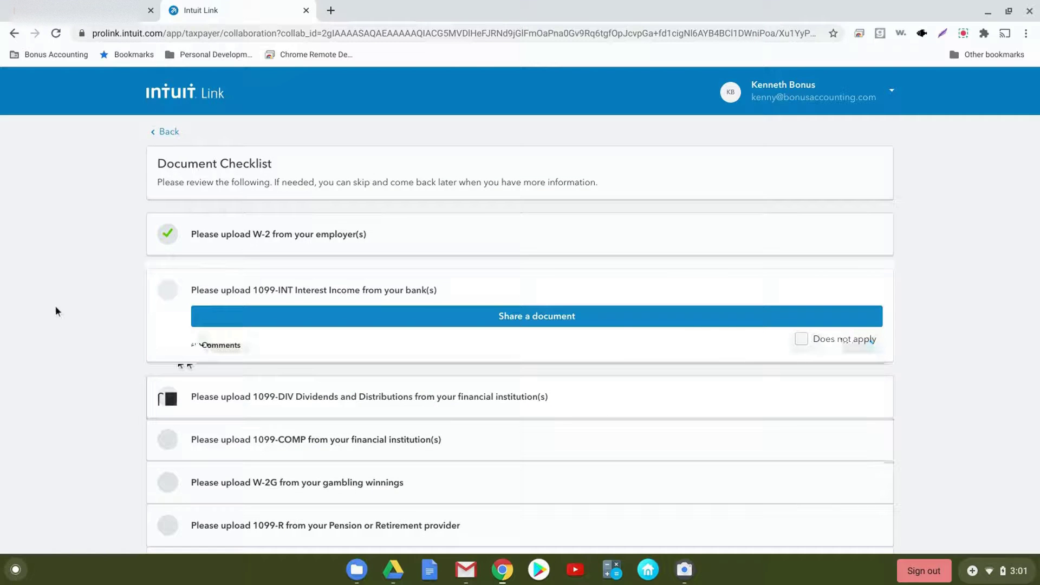
left_click(205, 237)
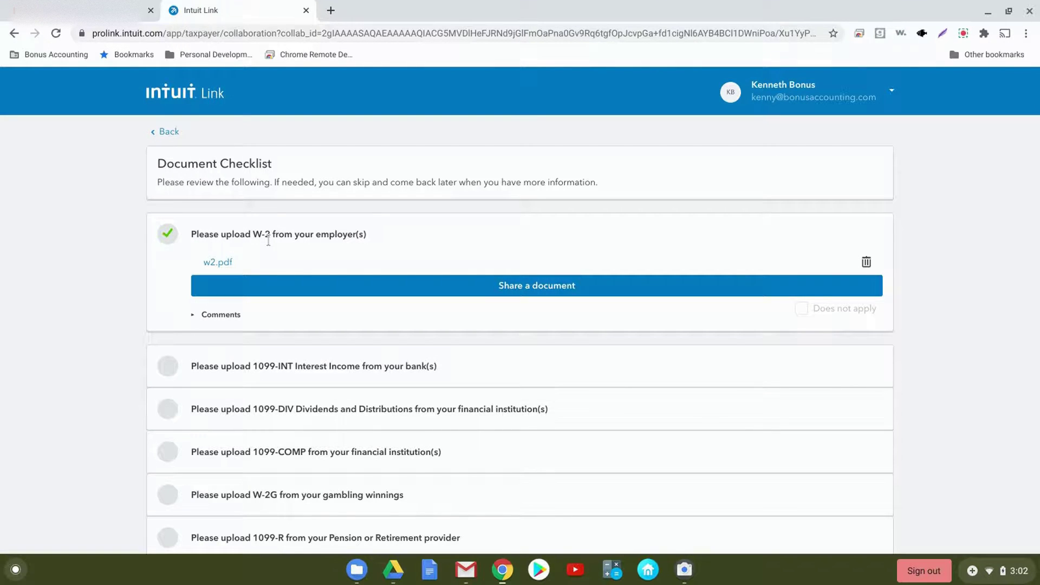
left_click(425, 291)
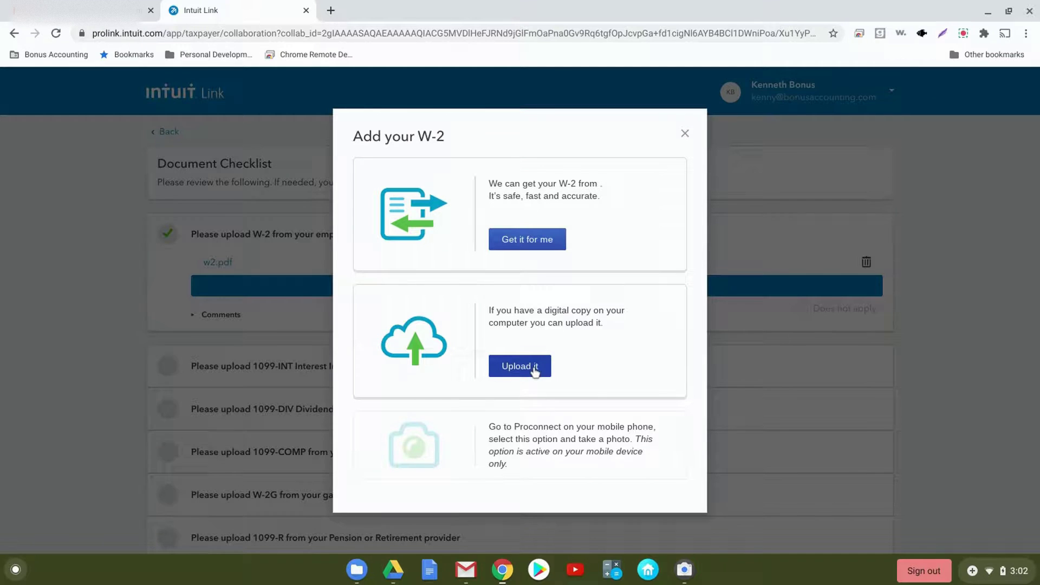
left_click(535, 371)
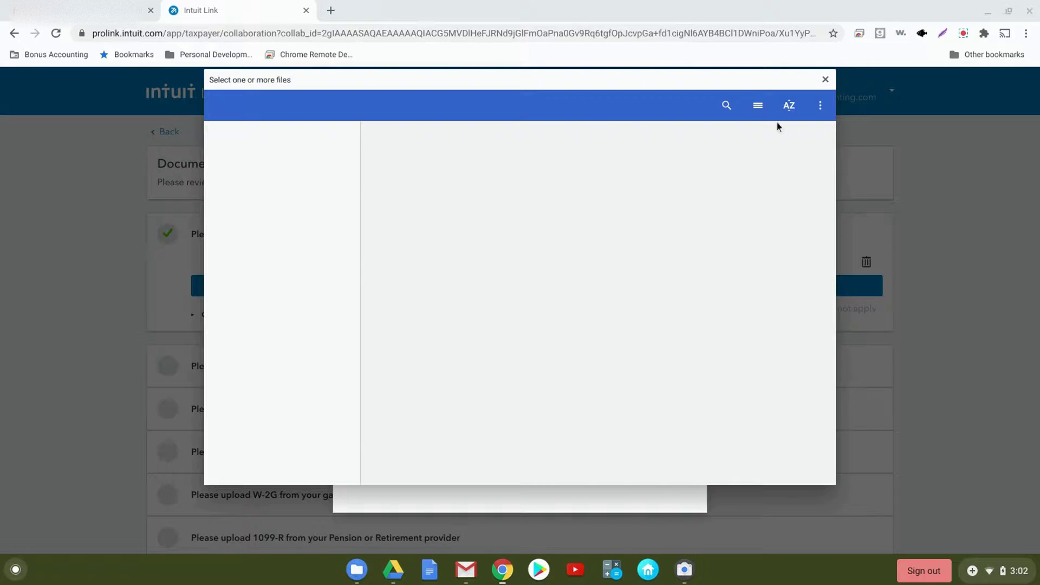
left_click(825, 79)
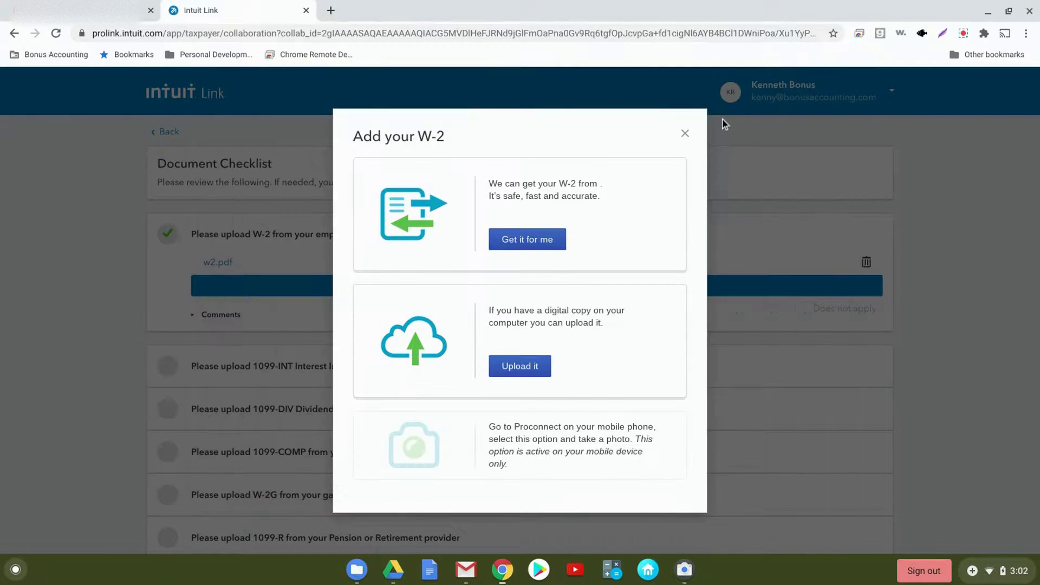
left_click(686, 135)
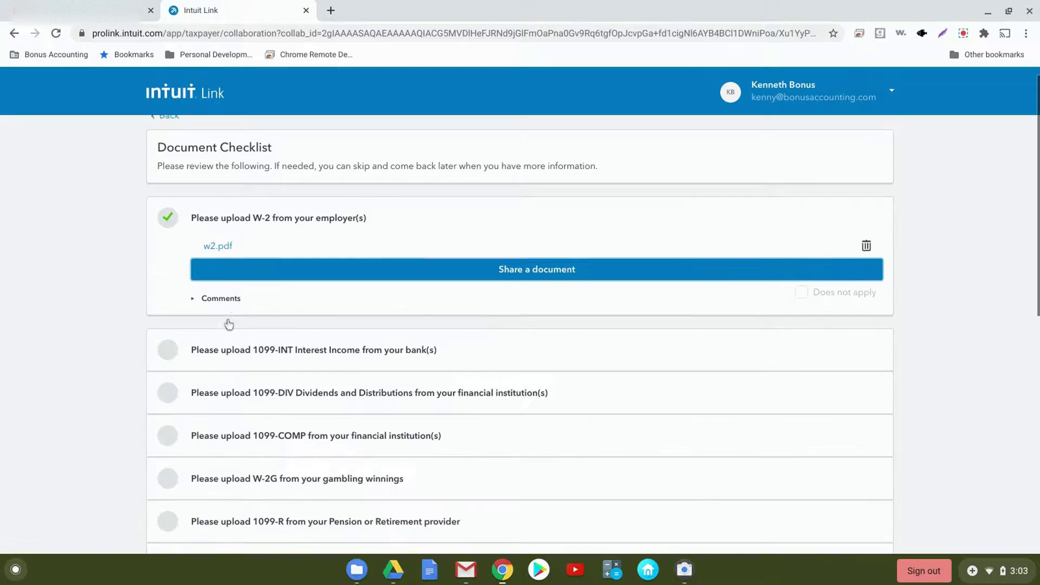
scroll(225, 323, "down", 2)
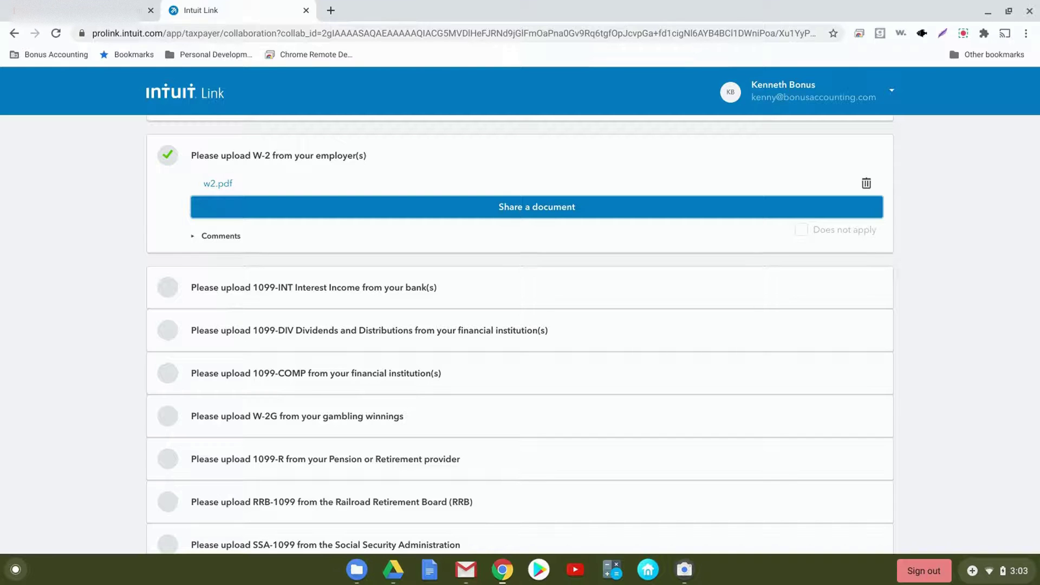
left_click(183, 287)
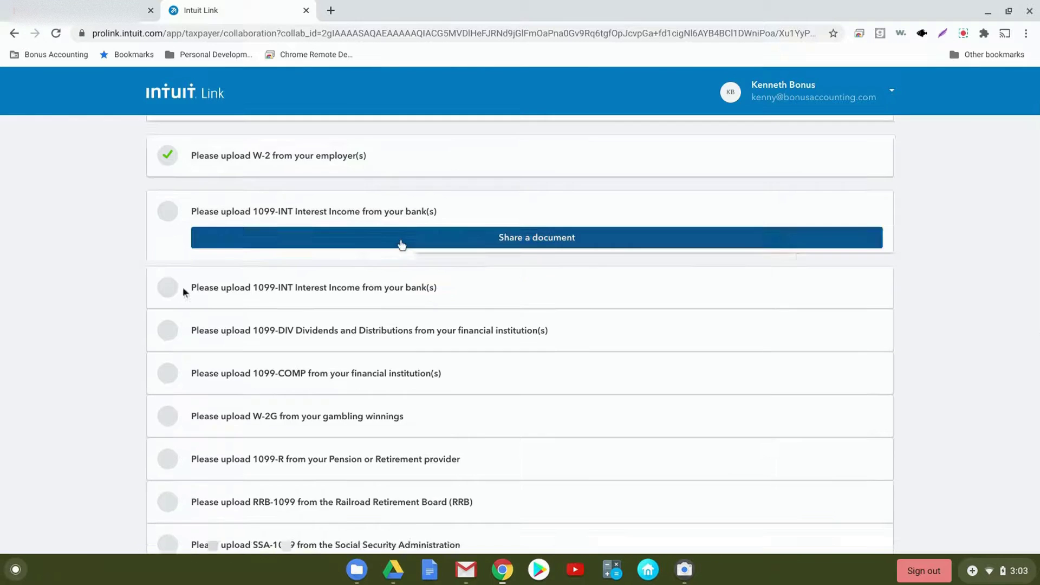
left_click(397, 242)
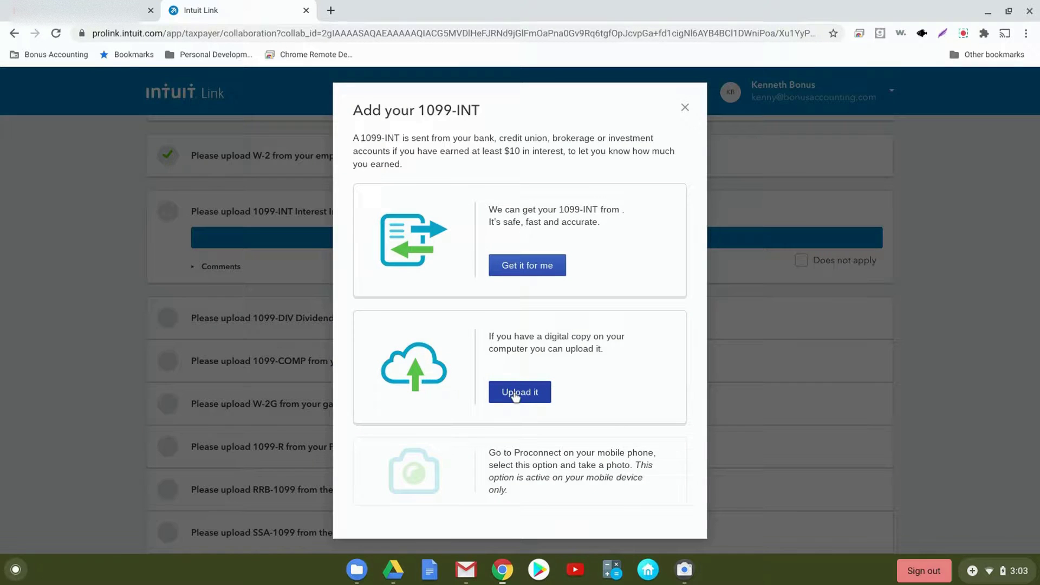
left_click(685, 108)
scroll(99, 359, "up", 1)
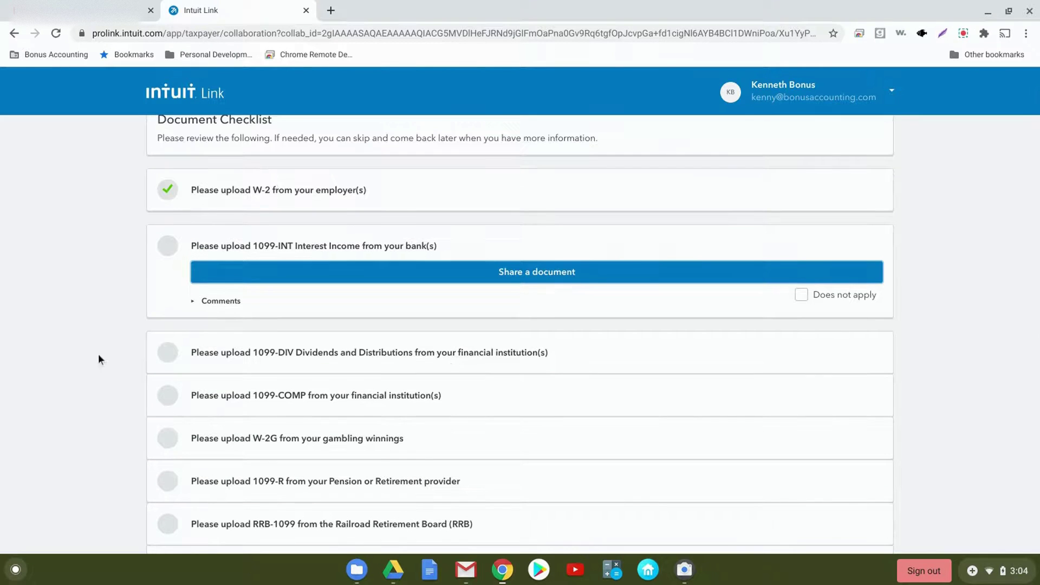
scroll(132, 360, "down", 3)
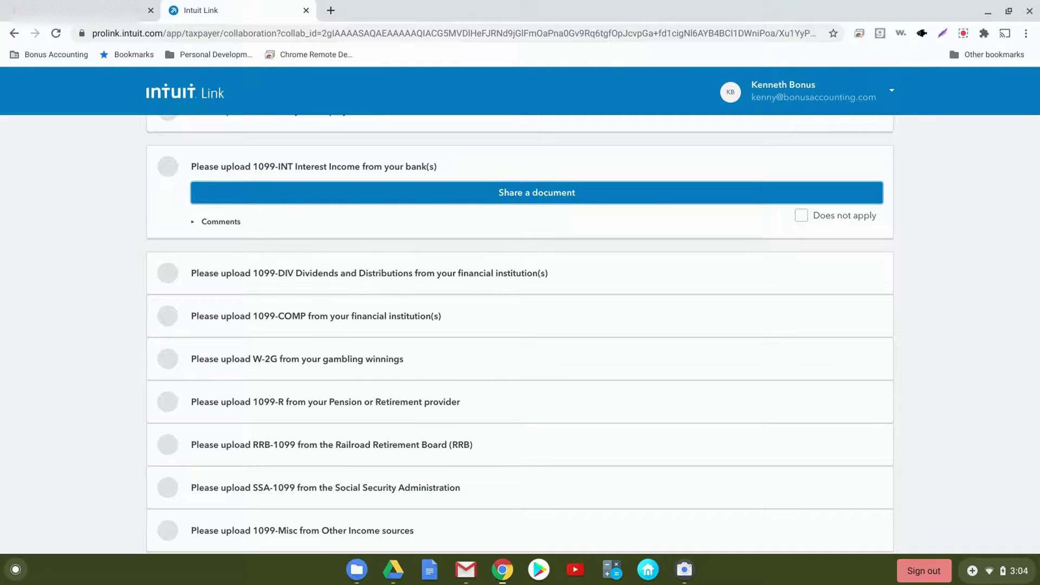
scroll(125, 325, "down", 2)
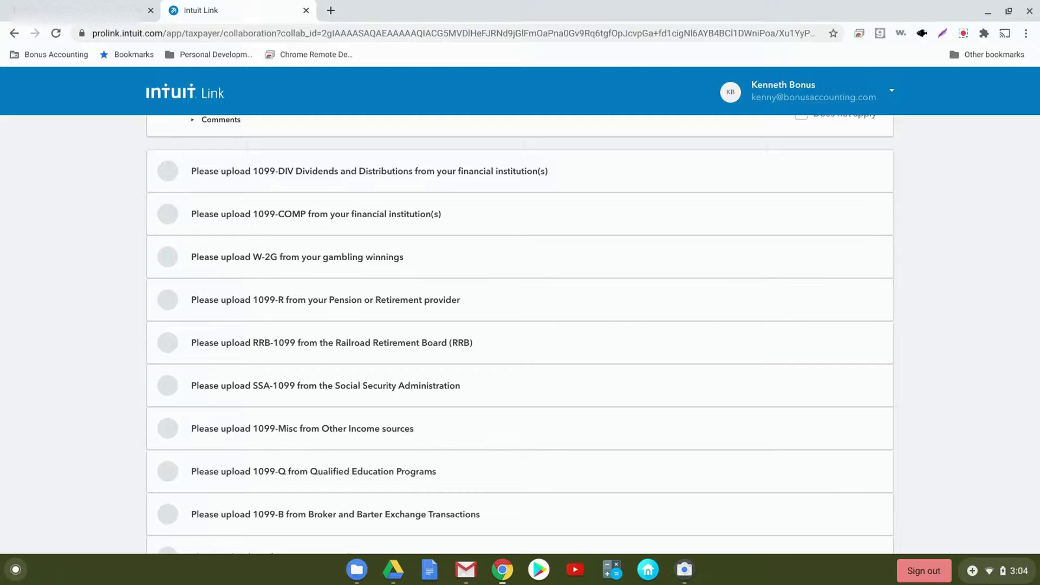
left_click(192, 255)
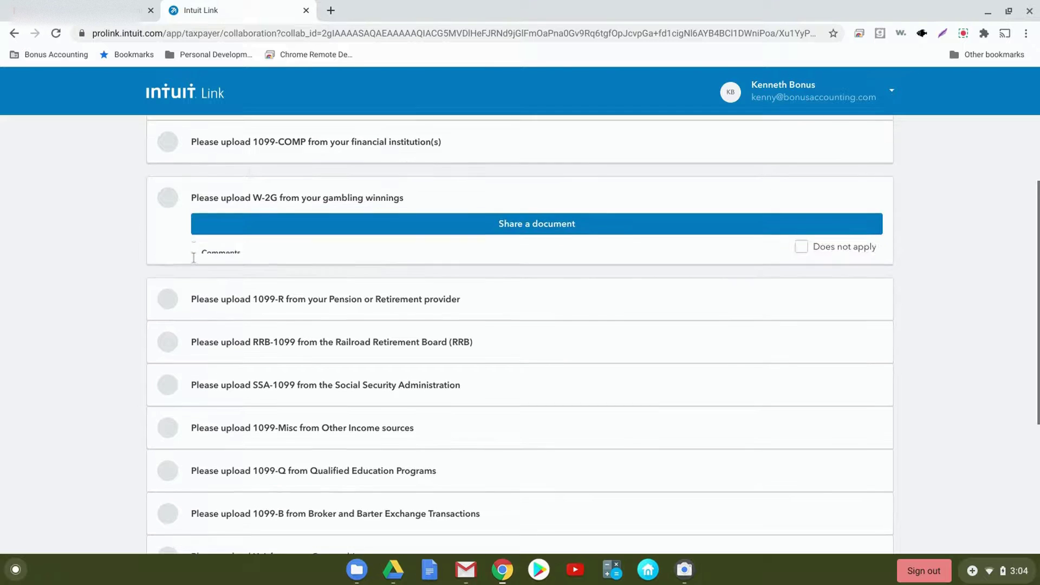
left_click(223, 249)
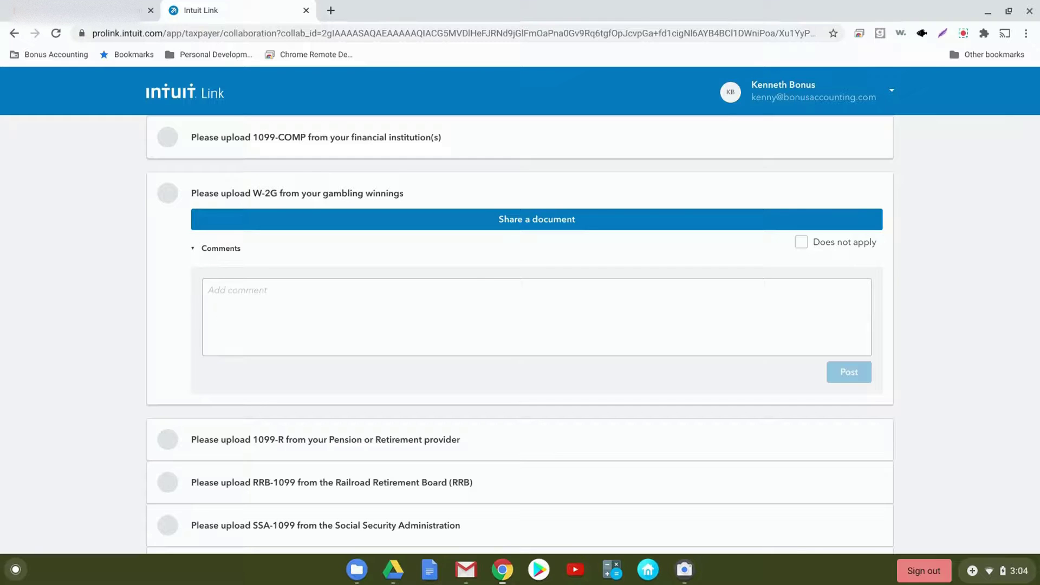
scroll(267, 360, "down", 1)
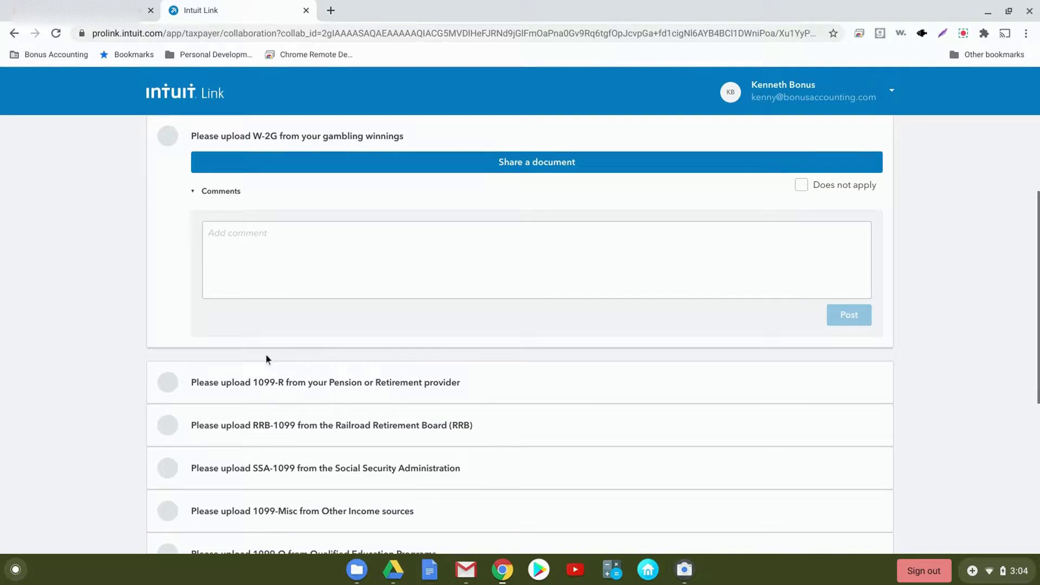
scroll(147, 365, "down", 2)
scroll(168, 332, "down", 2)
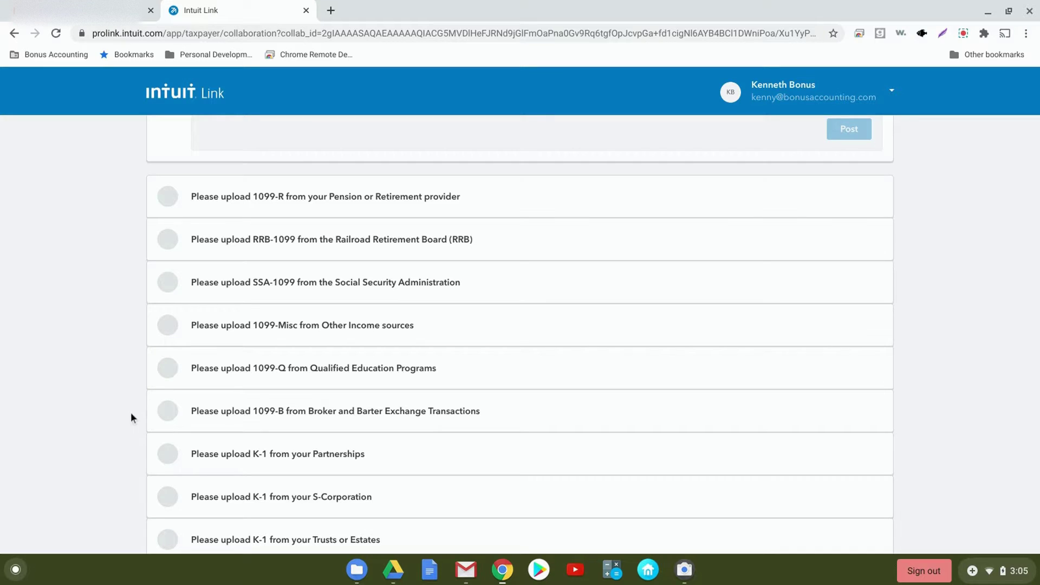
scroll(105, 429, "down", 2)
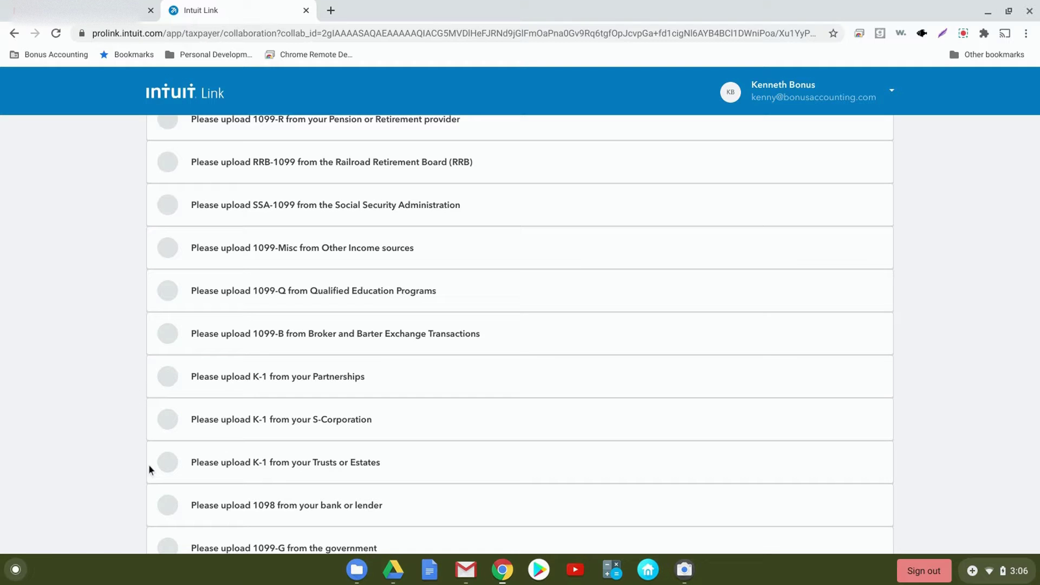
scroll(148, 465, "down", 3)
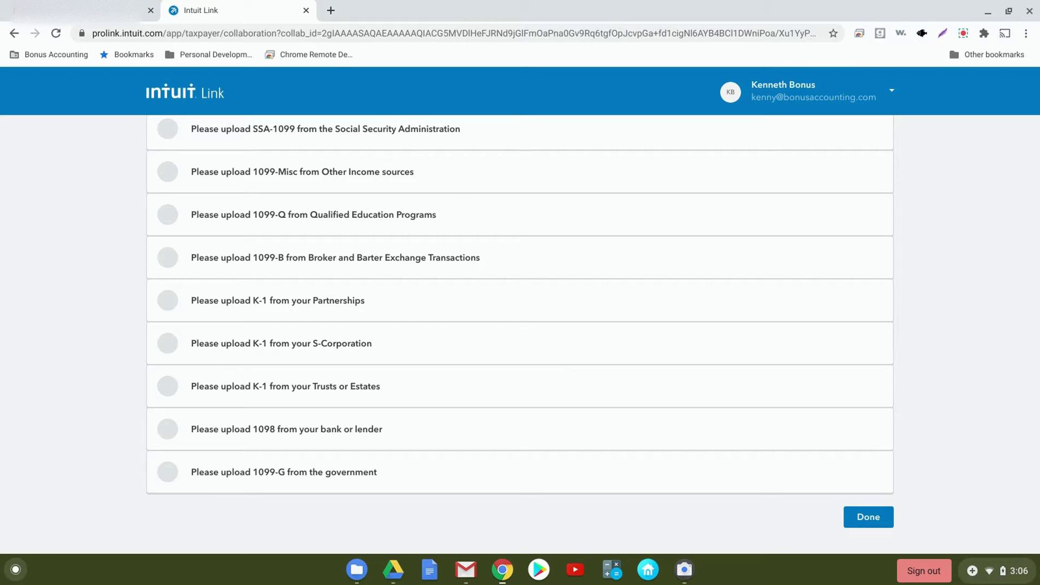
Recheck w2.pdf on the W-2 request, then return to the Tax year 2019 overview.
left_click(855, 515)
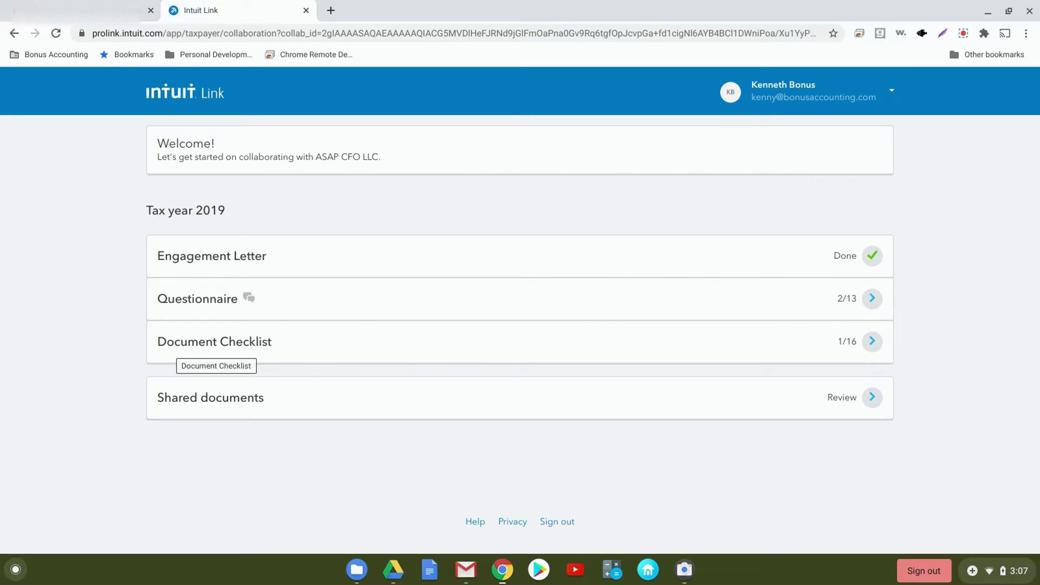
left_click(171, 354)
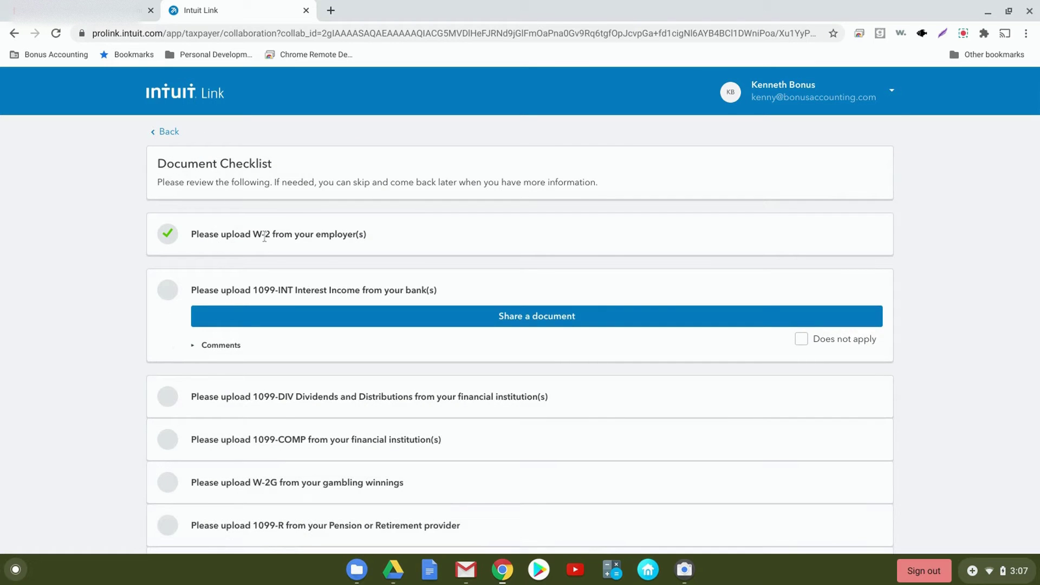
left_click(264, 234)
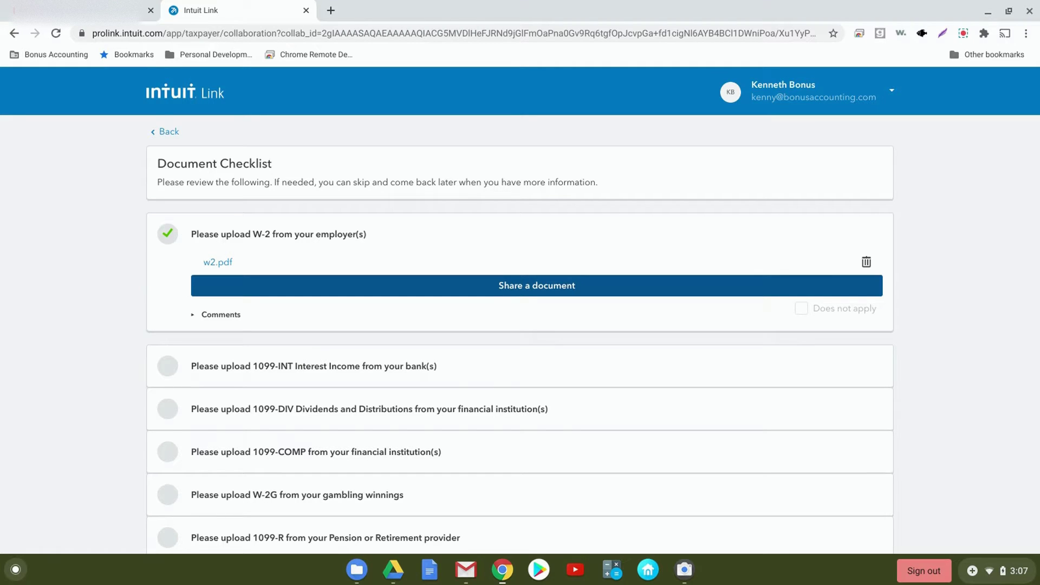
left_click(169, 133)
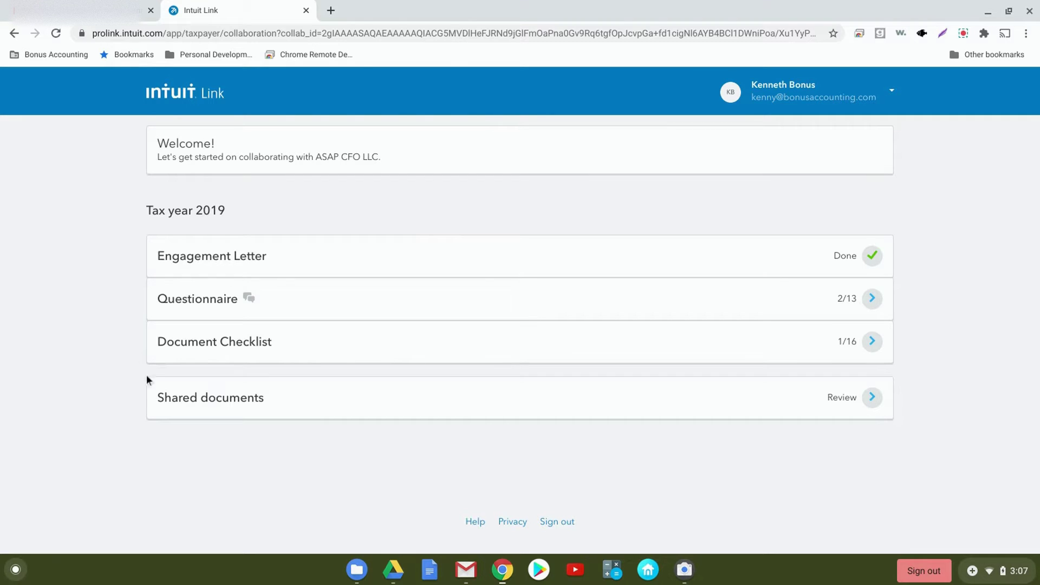
left_click(184, 397)
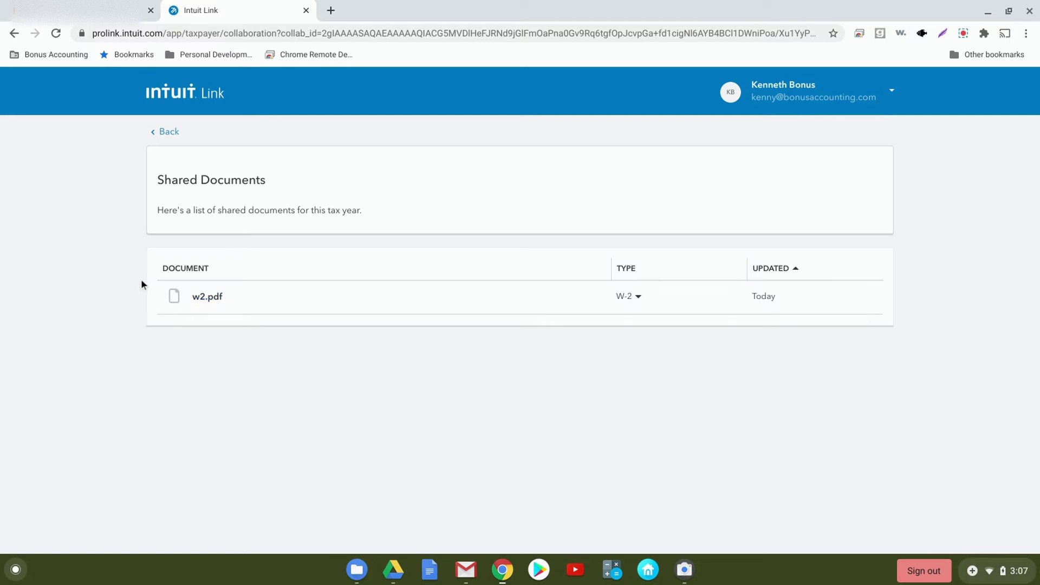
left_click(168, 132)
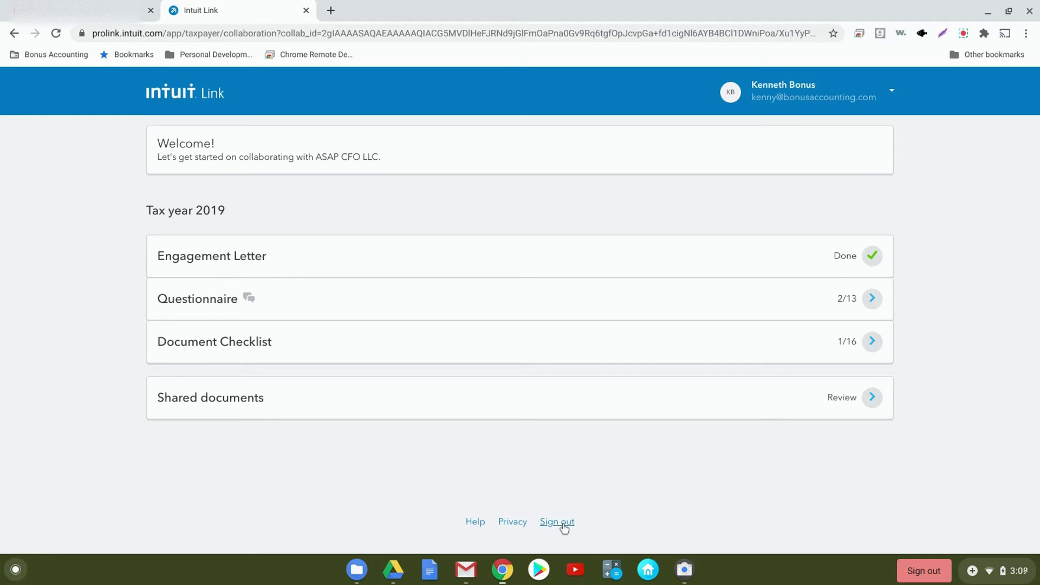
Sign out of Intuit Link from the bottom of the overview page.
left_click(562, 524)
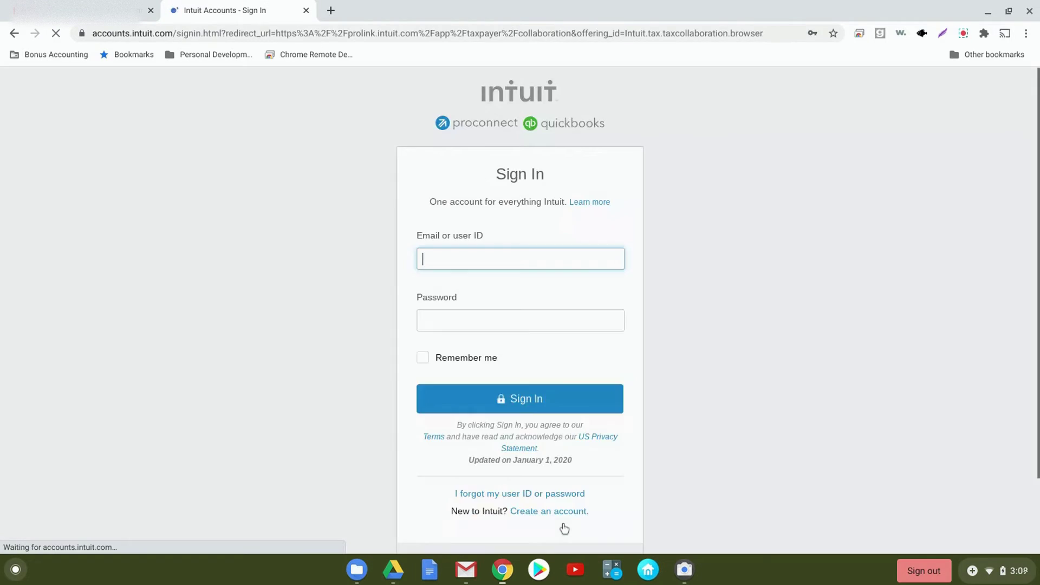